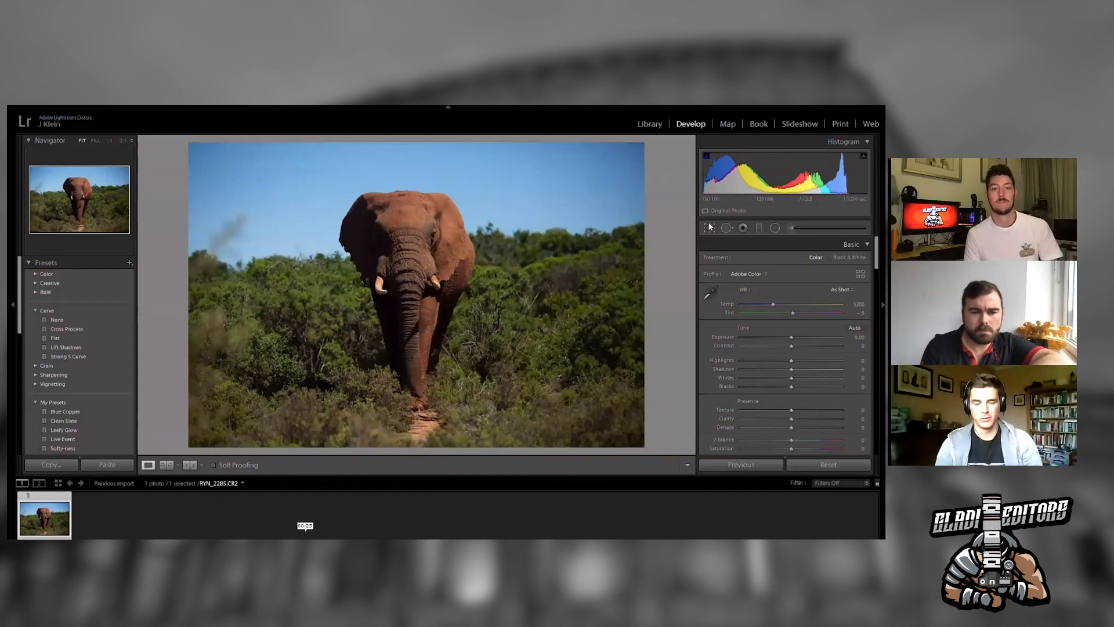
- Crop the elephant photo to a wider 16:9 frame, trimming sky and foreground
left_click(709, 226)
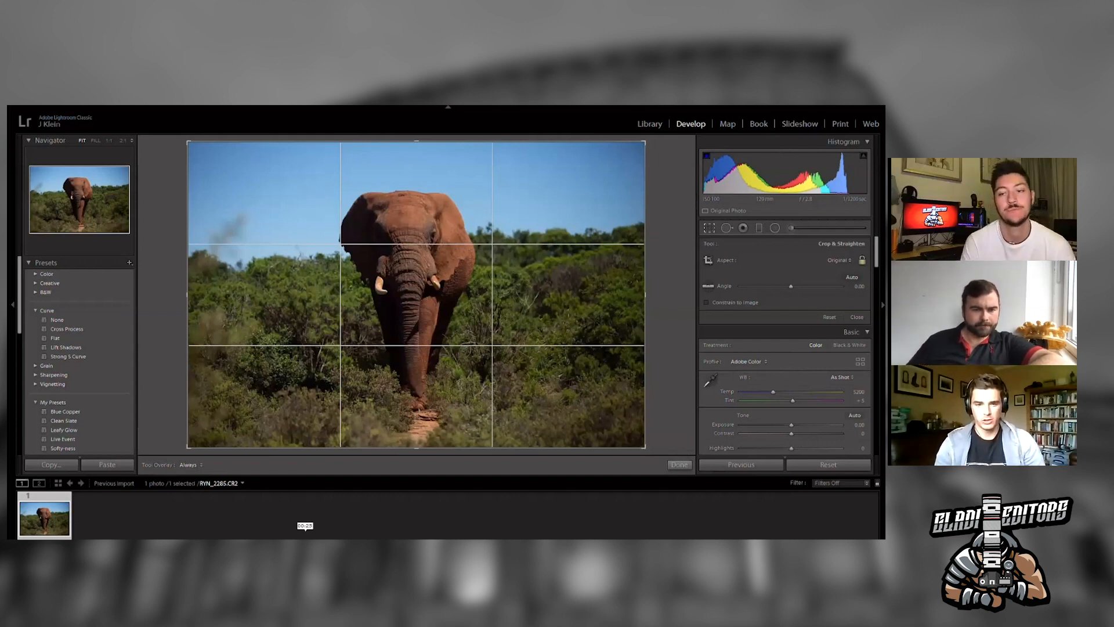
left_click(455, 333)
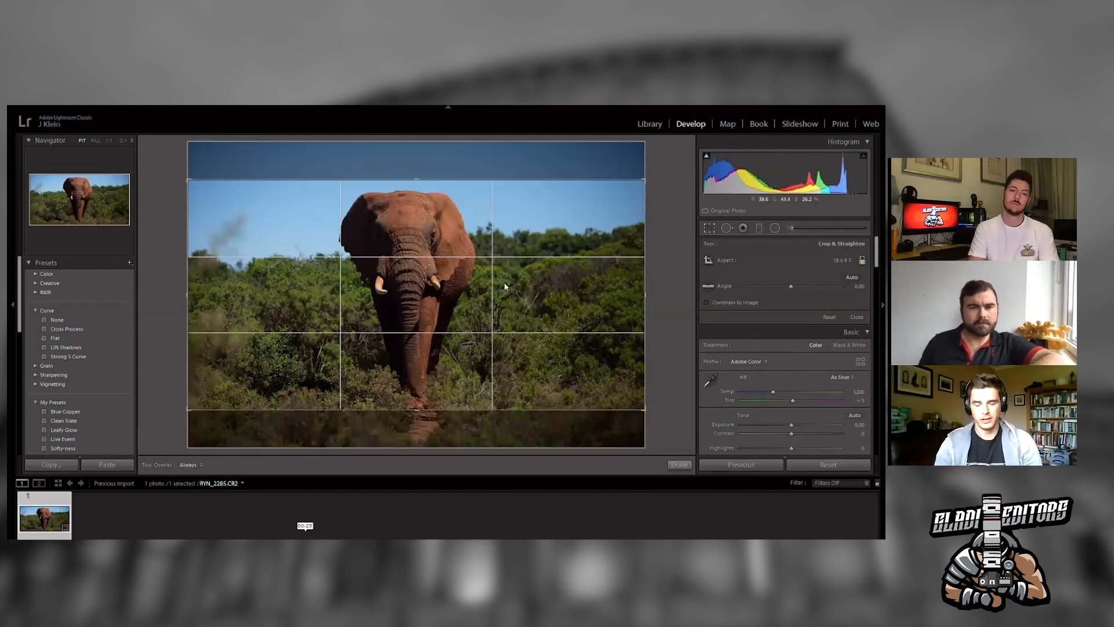
left_click_drag(452, 289, 453, 296)
left_click_drag(648, 292, 642, 292)
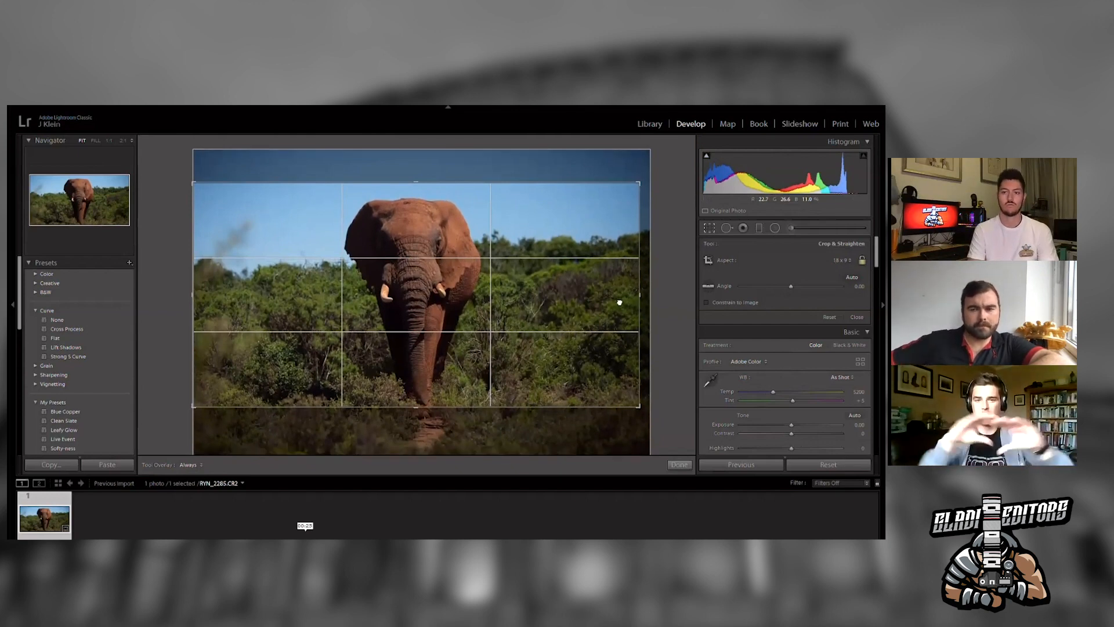
left_click(711, 227)
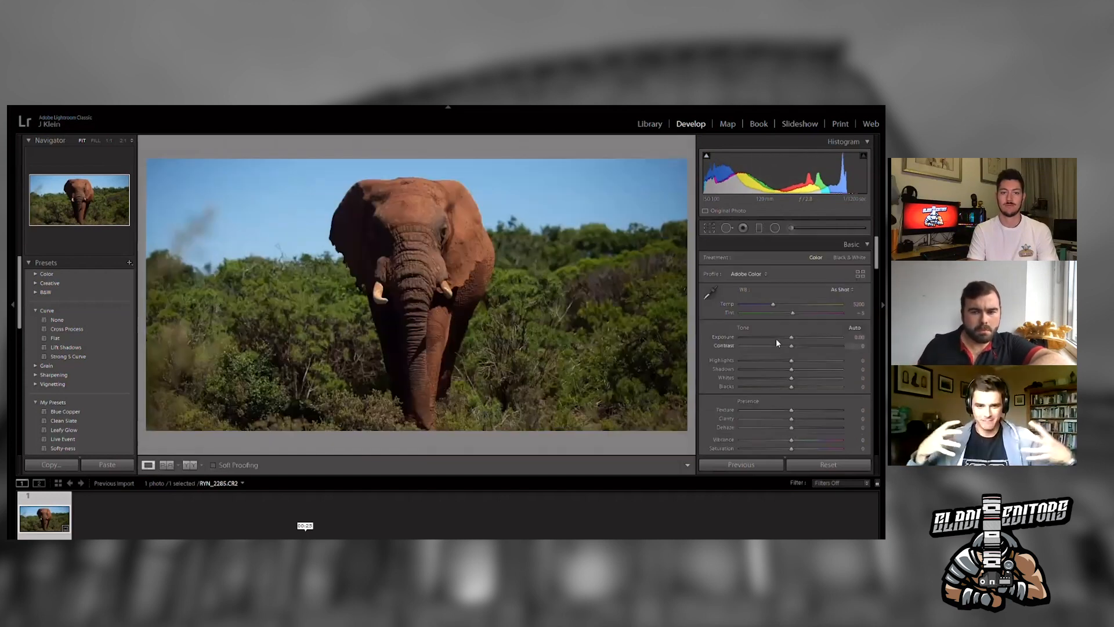
- Raise exposure to +0.39, highlights to +20 and shadows to +36
left_click_drag(807, 363, 794, 332)
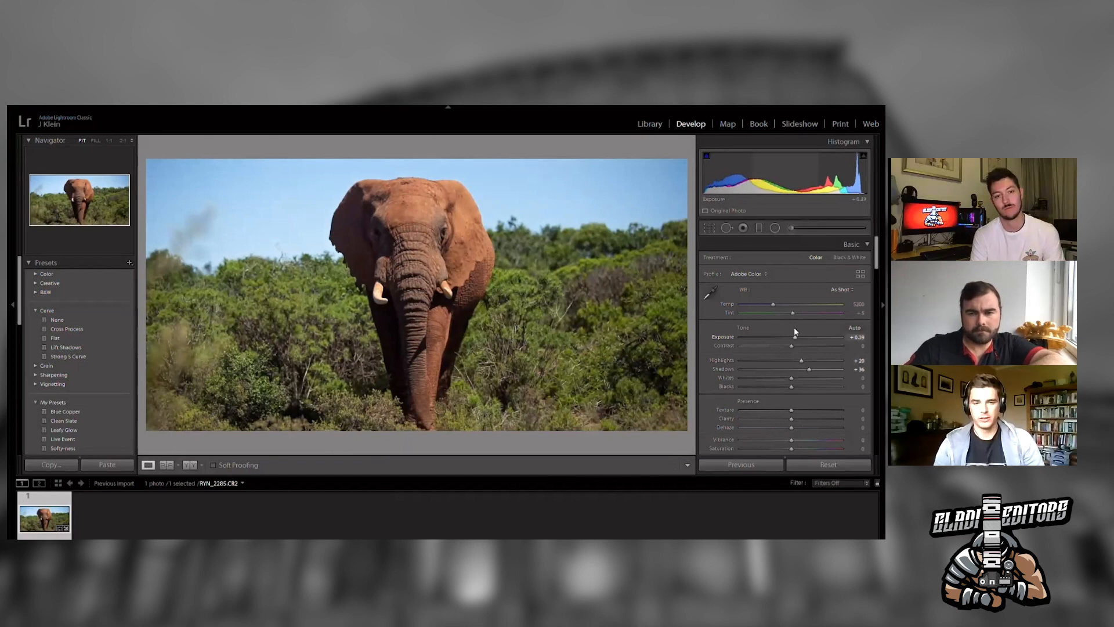
- Unlock the crop aspect ratio and refine the custom crop edges around the elephant
left_click(711, 227)
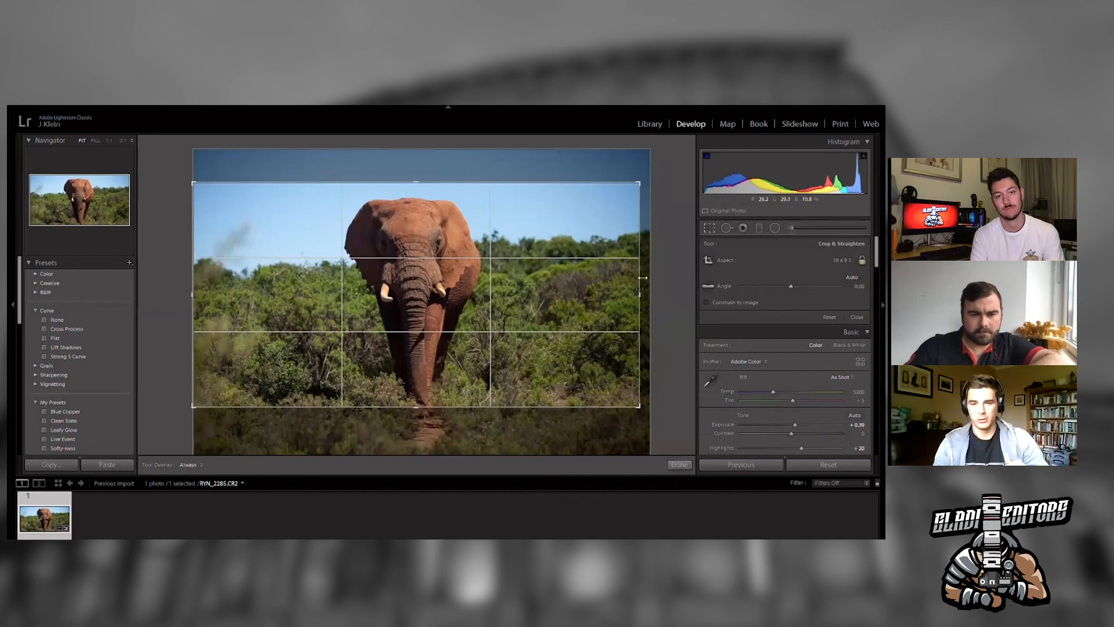
left_click_drag(643, 278, 639, 278)
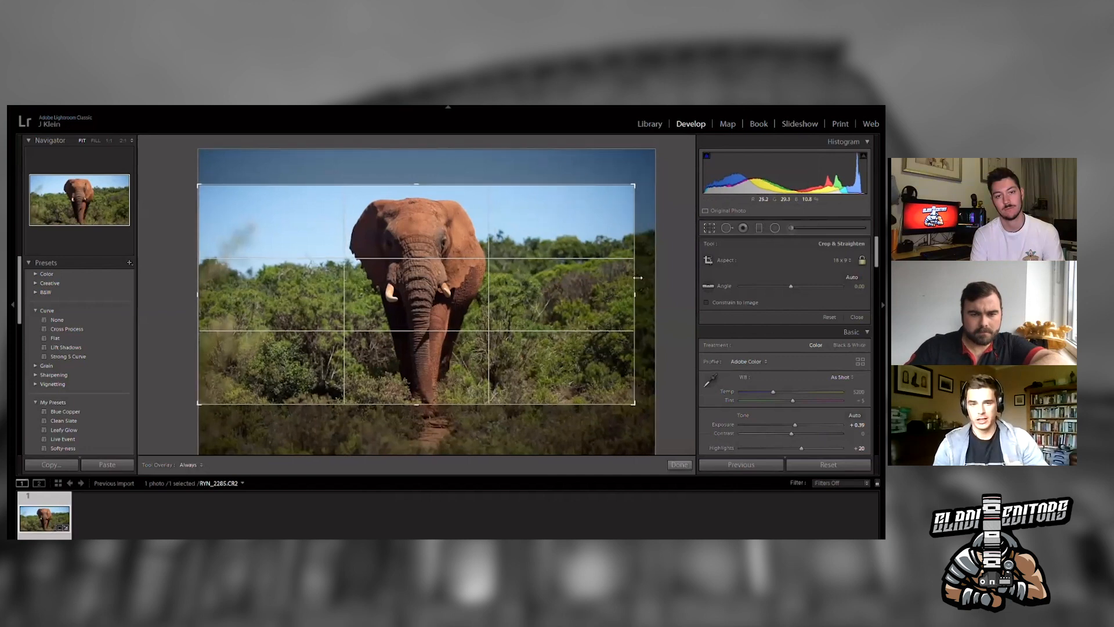
left_click(861, 259)
left_click_drag(440, 405, 440, 402)
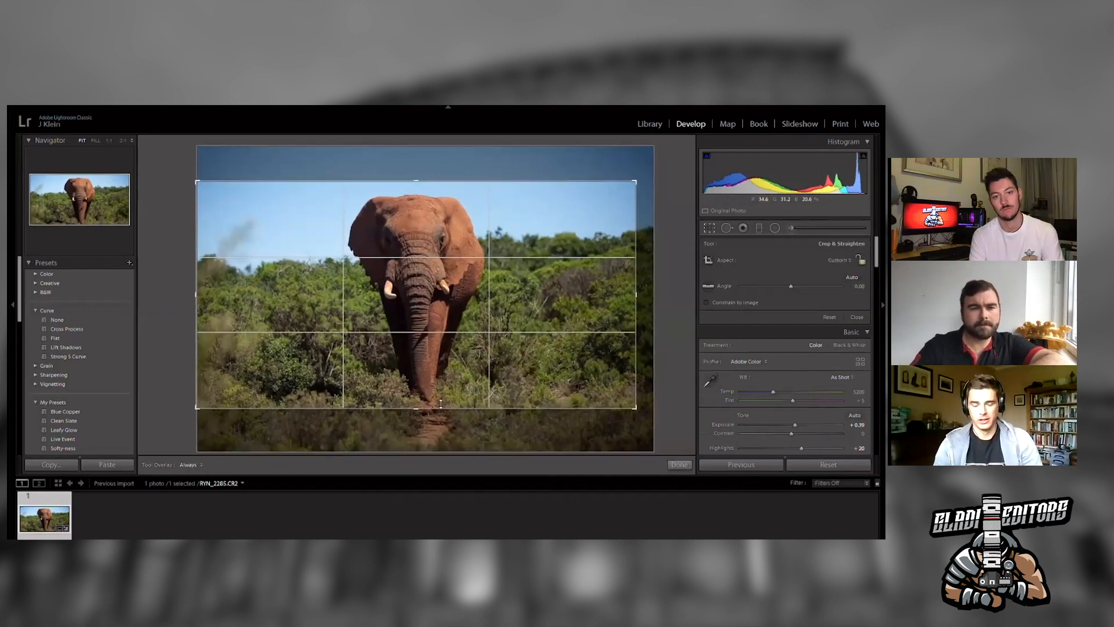
left_click_drag(423, 181, 422, 178)
left_click_drag(423, 221, 423, 224)
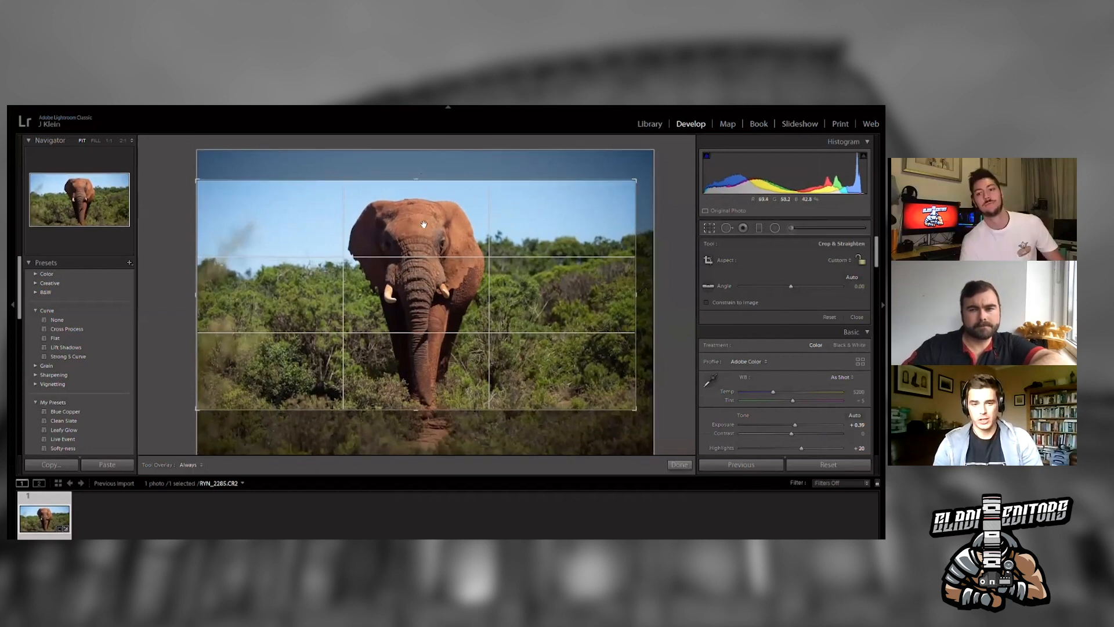
left_click(706, 219)
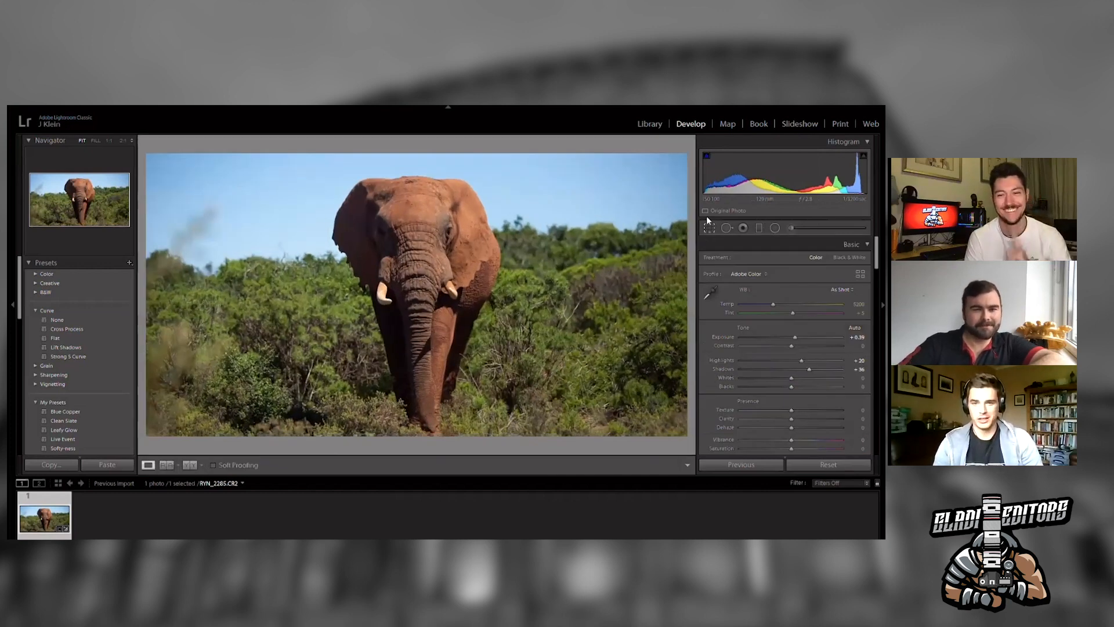
- Set the Transform horizontal perspective correction to +3
left_click(708, 224)
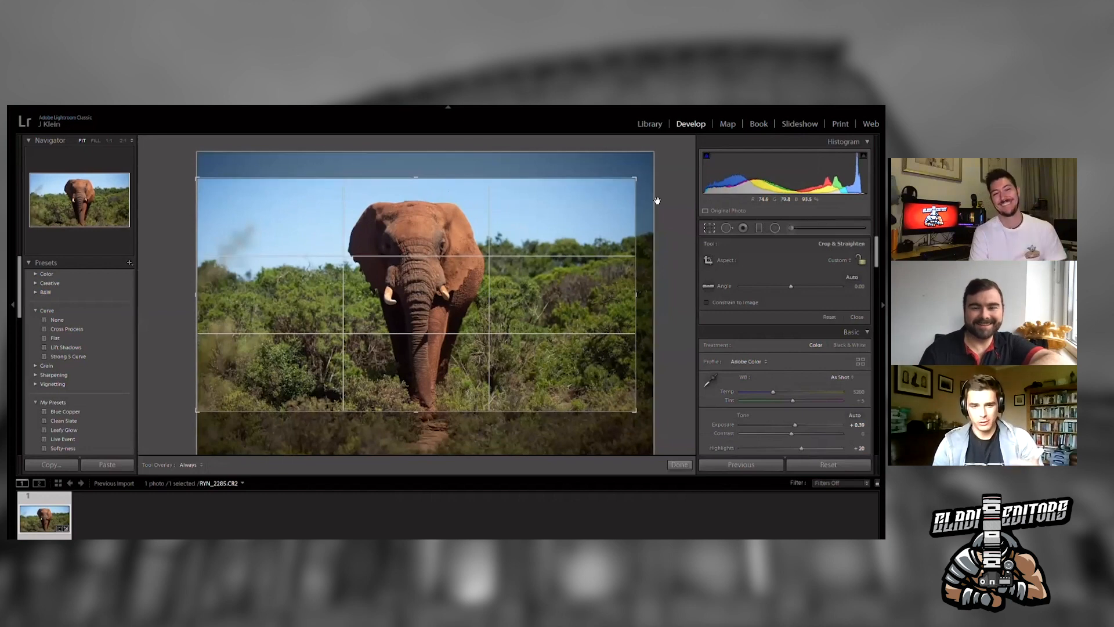
left_click(707, 218)
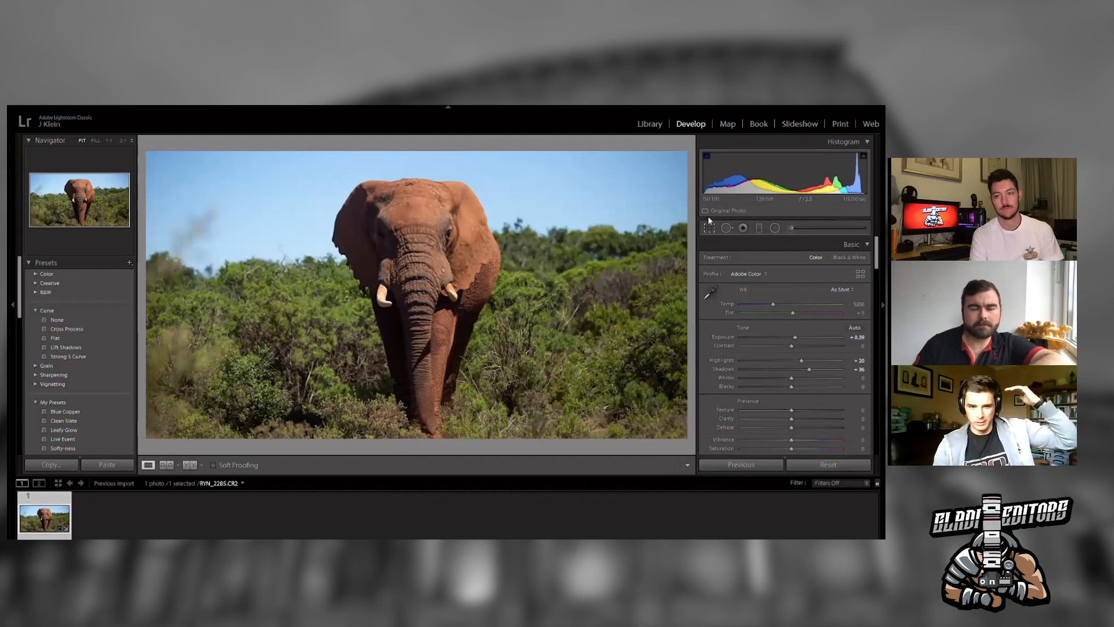
left_click_drag(877, 250, 863, 356)
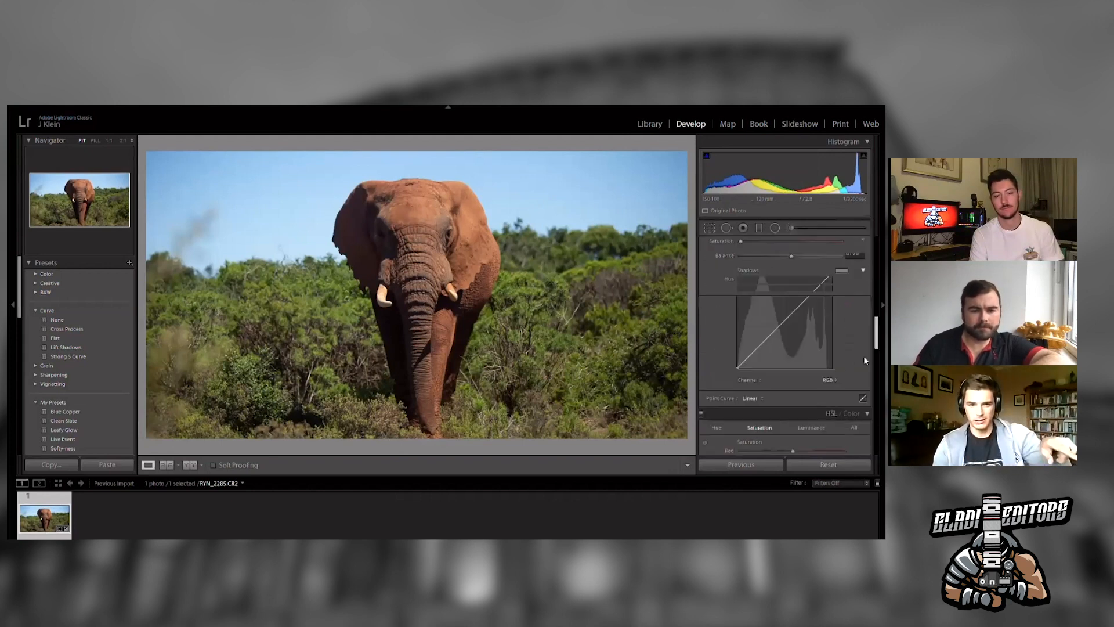
scroll(863, 360, "down", 10)
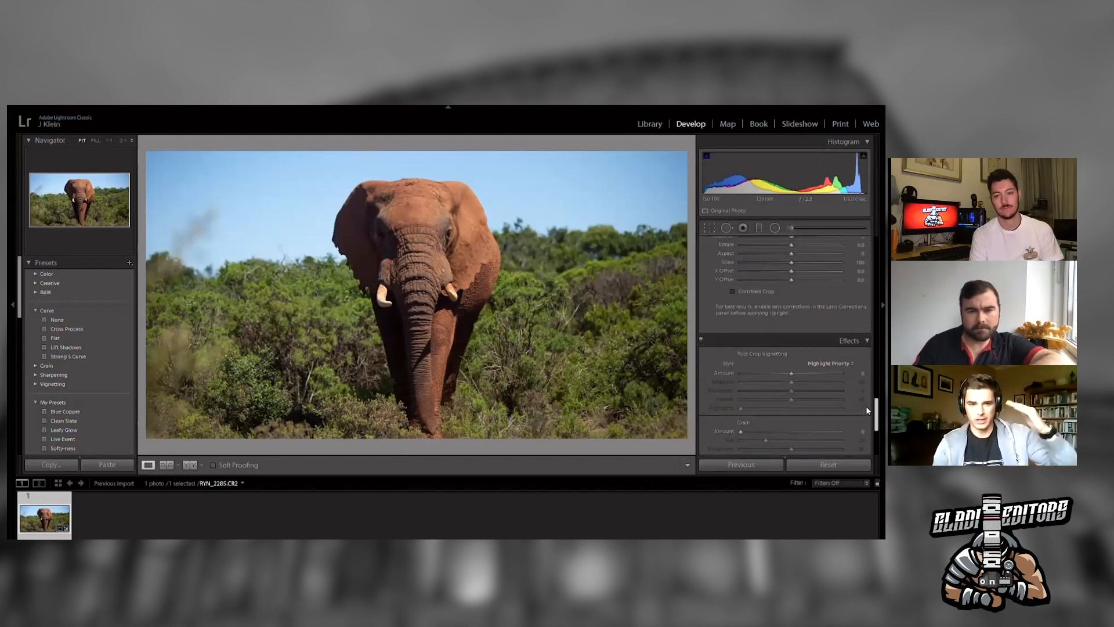
scroll(867, 410, "up", 3)
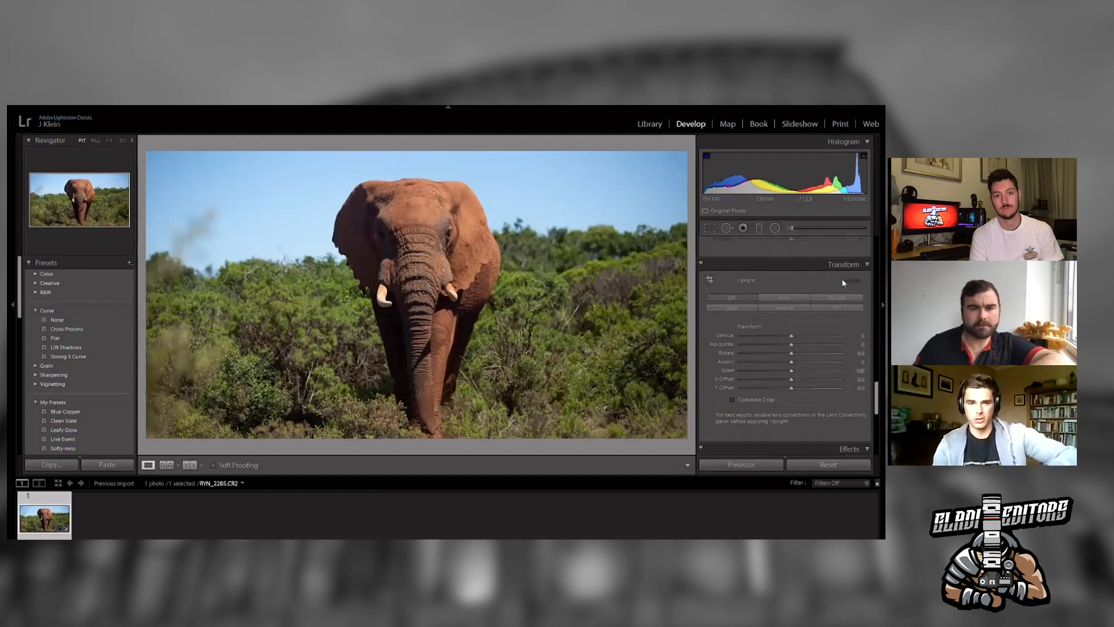
left_click_drag(792, 344, 792, 340)
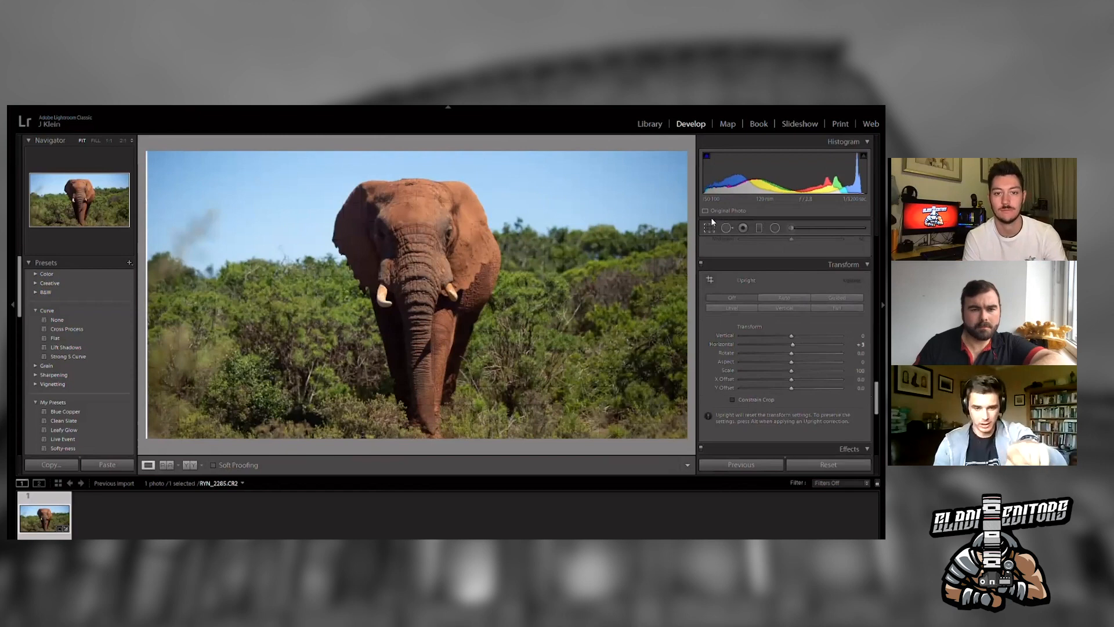
left_click(709, 227)
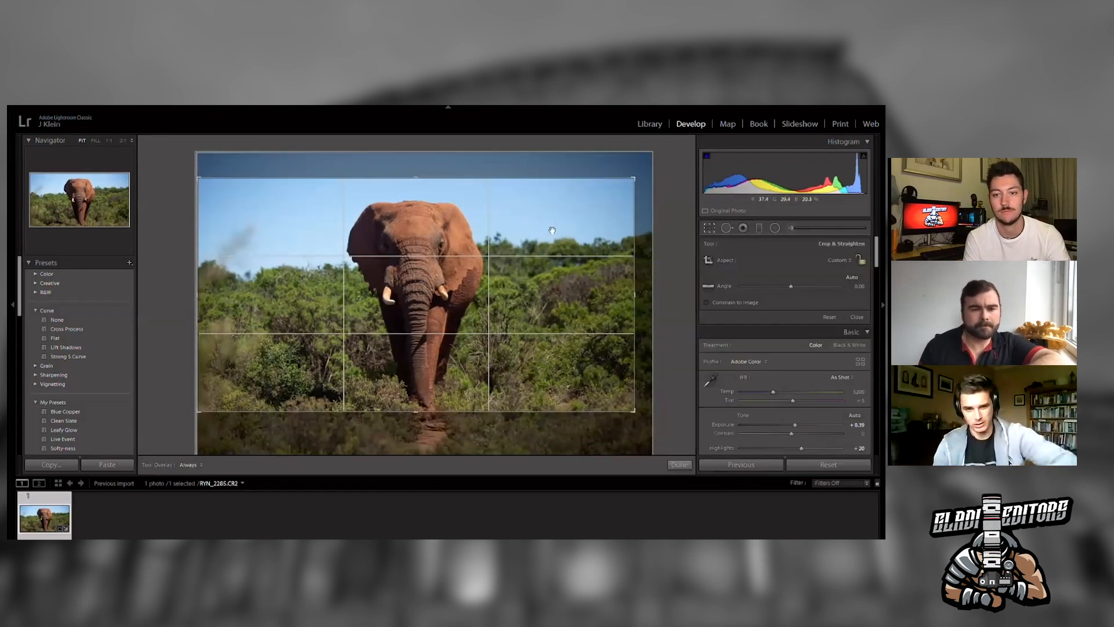
left_click(709, 226)
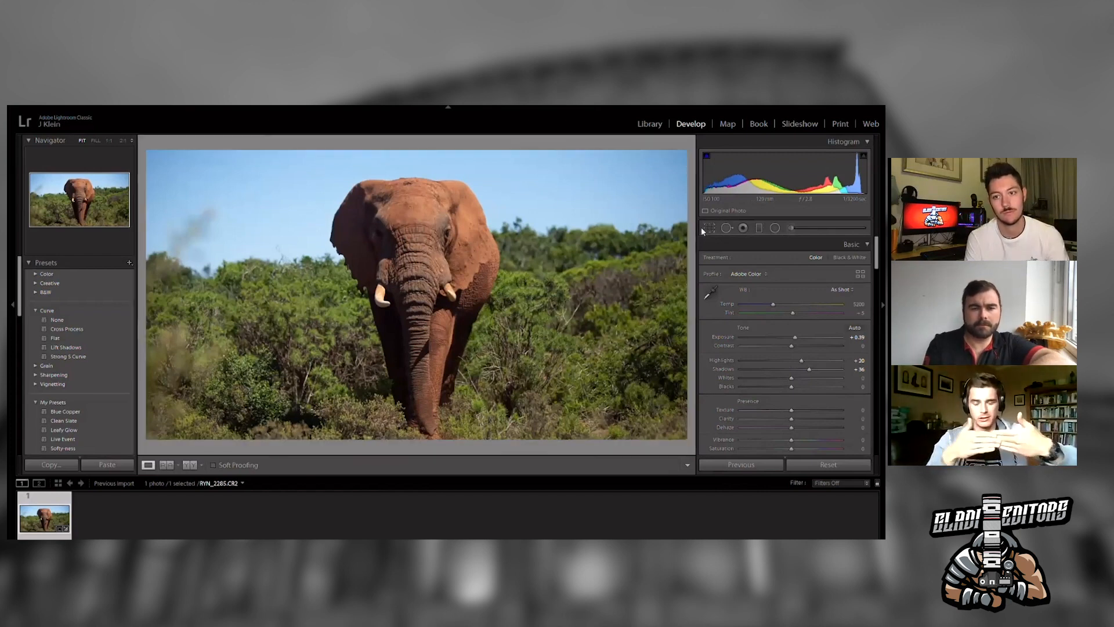
left_click(709, 226)
left_click_drag(682, 261, 682, 261)
left_click(710, 224)
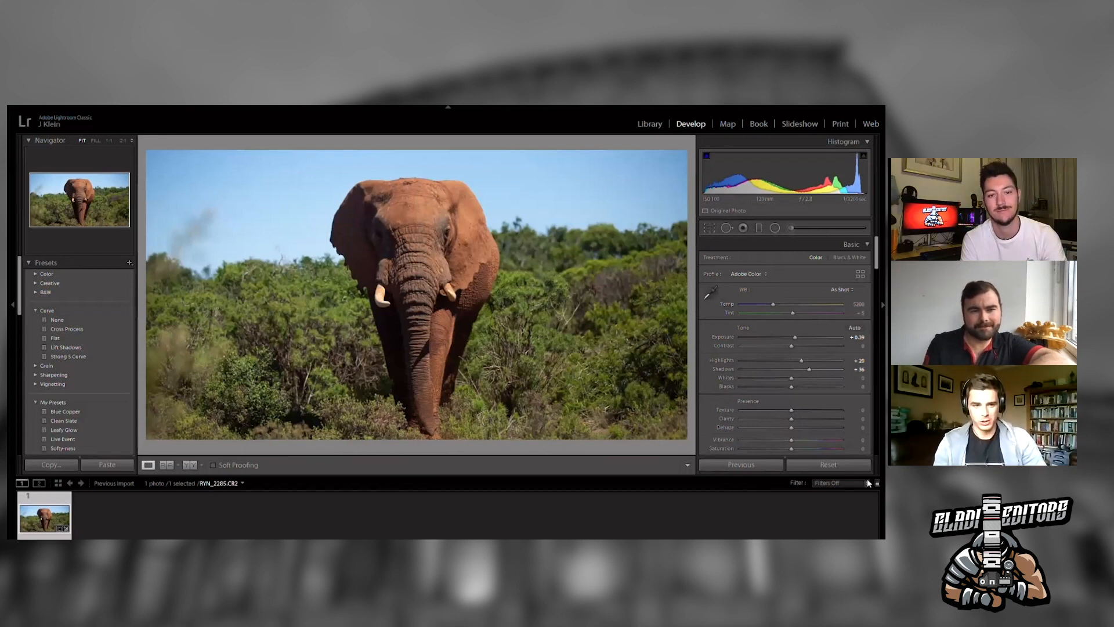
- Set sharpening amount to 98 and sharpening masking to 31
scroll(869, 380, "down", 10)
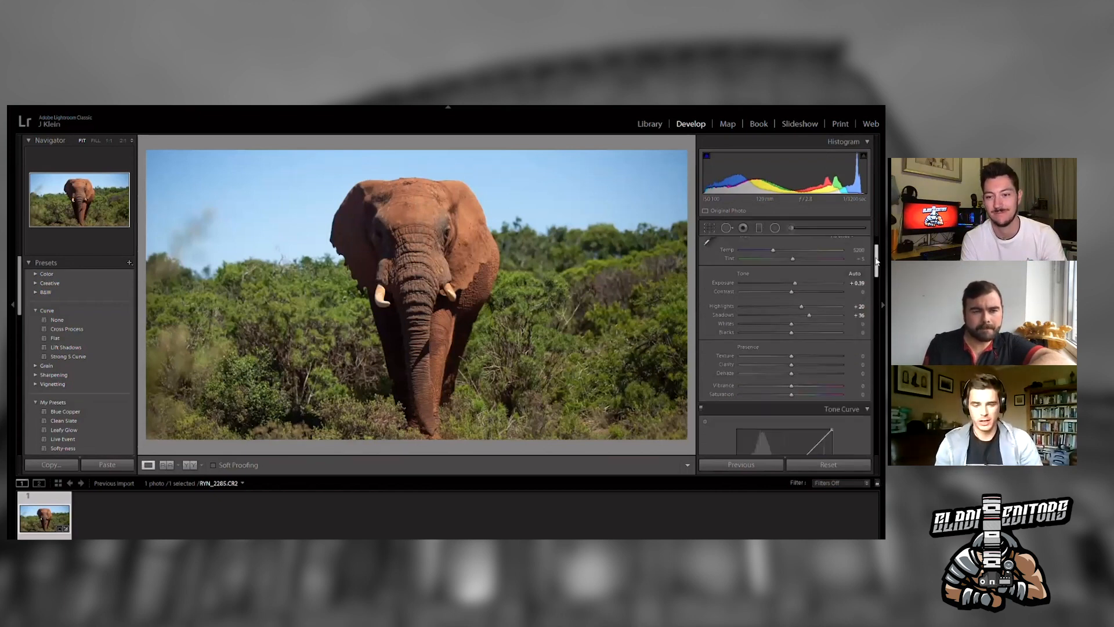
scroll(870, 321, "down", 3)
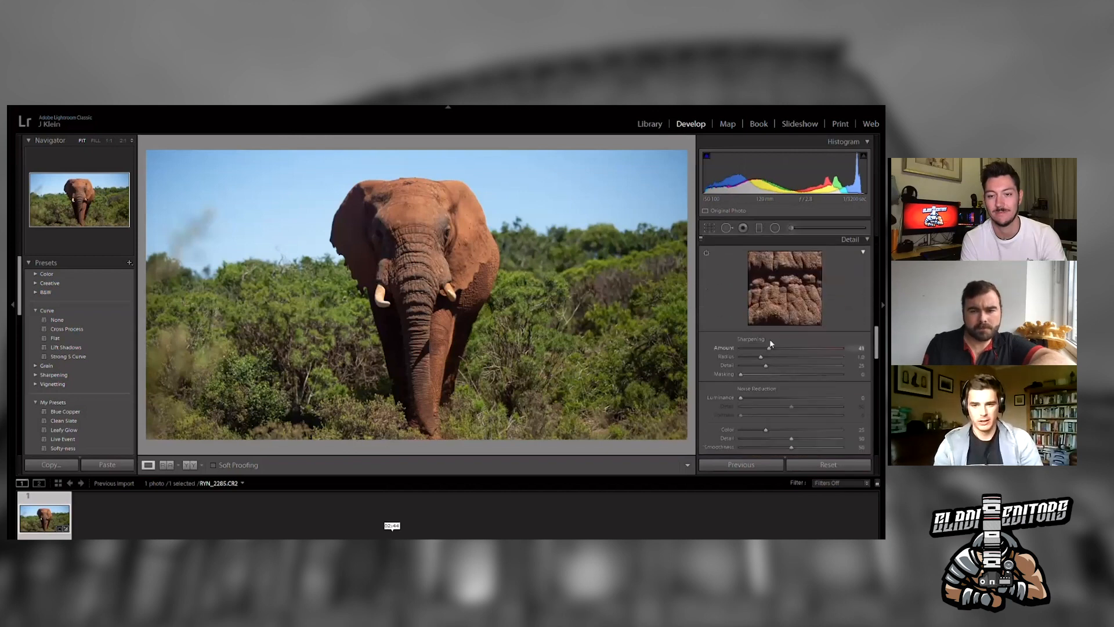
left_click(806, 347)
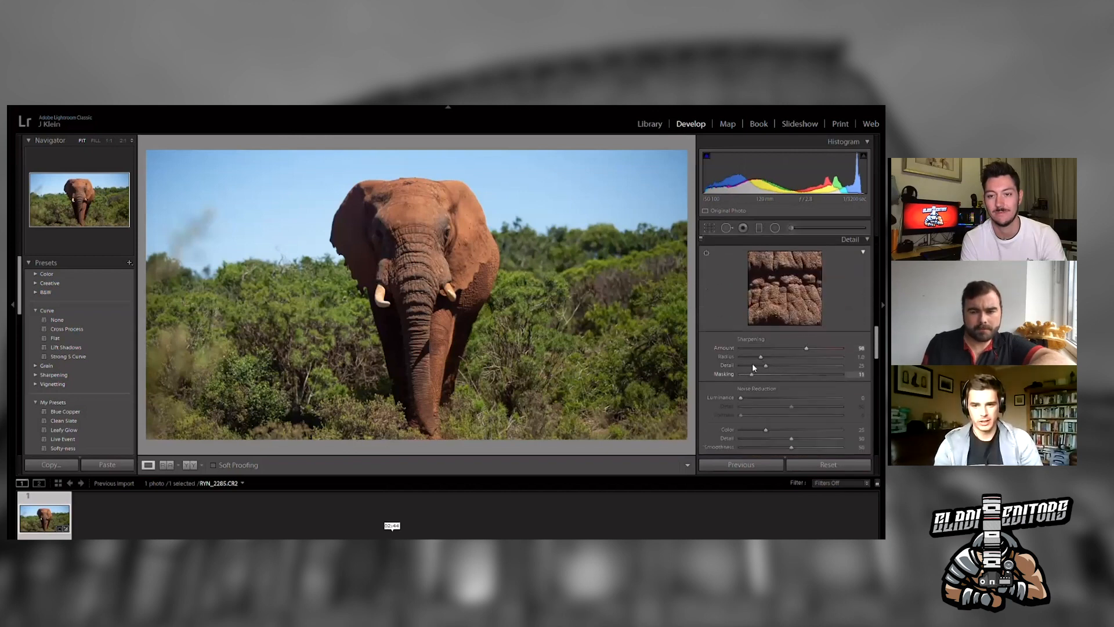
left_click_drag(752, 365, 772, 363)
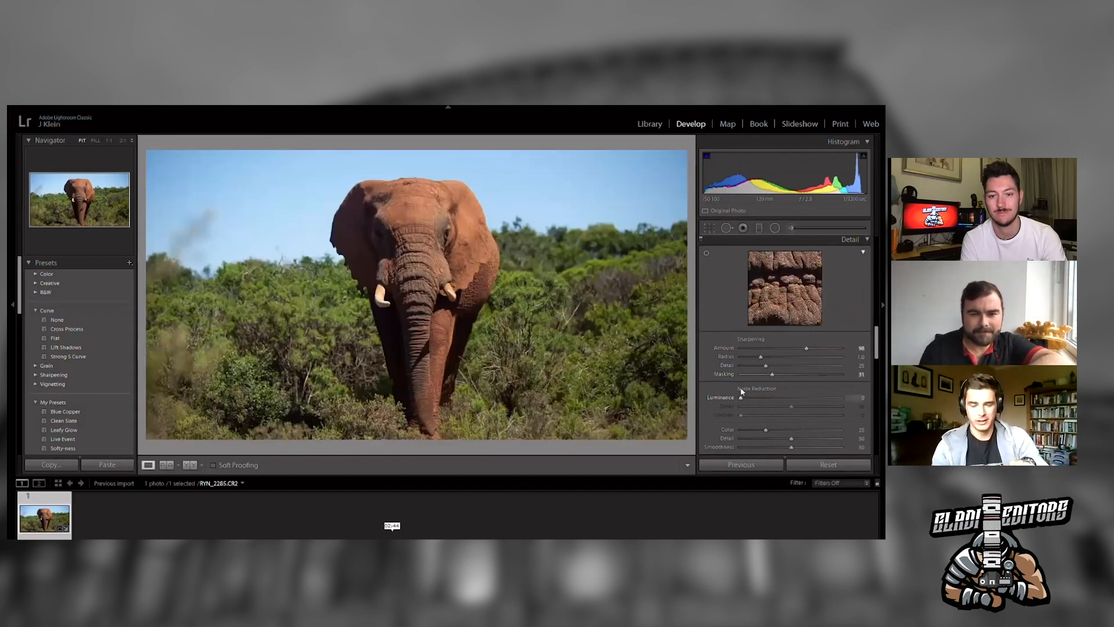
- Increase the clarity of the graduated filter mask and zoom in to check the elephant's skin detail
scroll(874, 371, "down", 3)
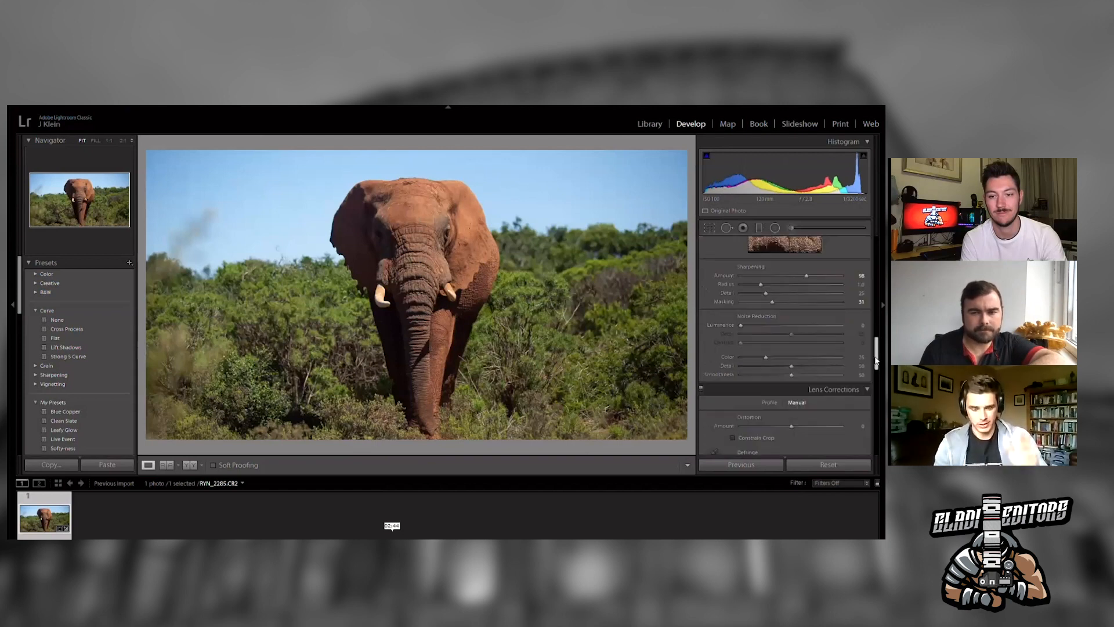
left_click_drag(875, 364, 867, 398)
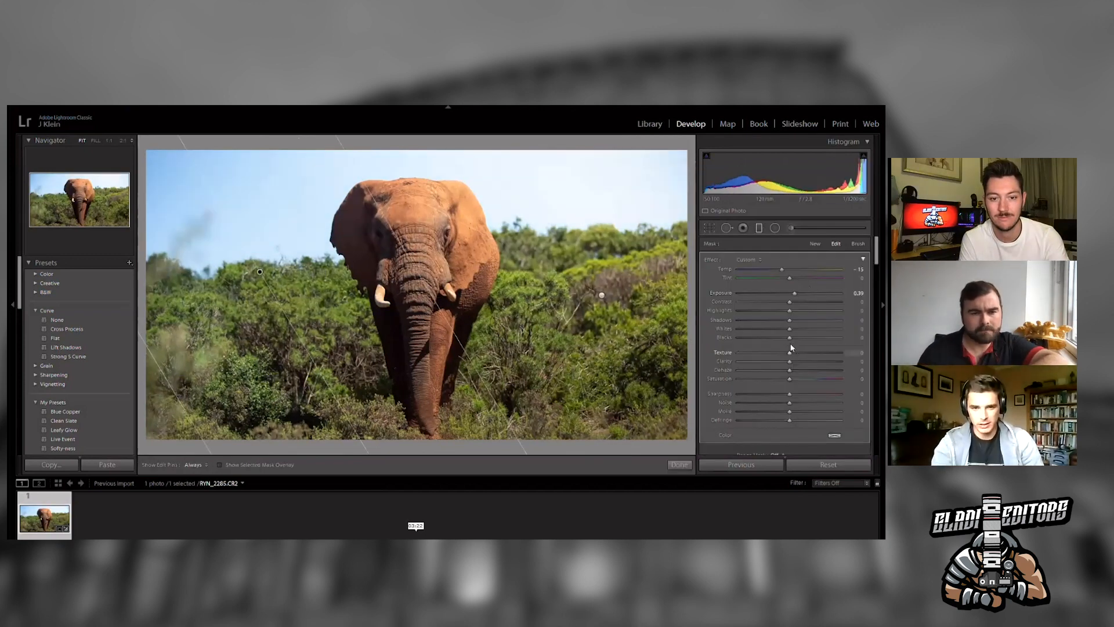
left_click_drag(790, 360, 806, 363)
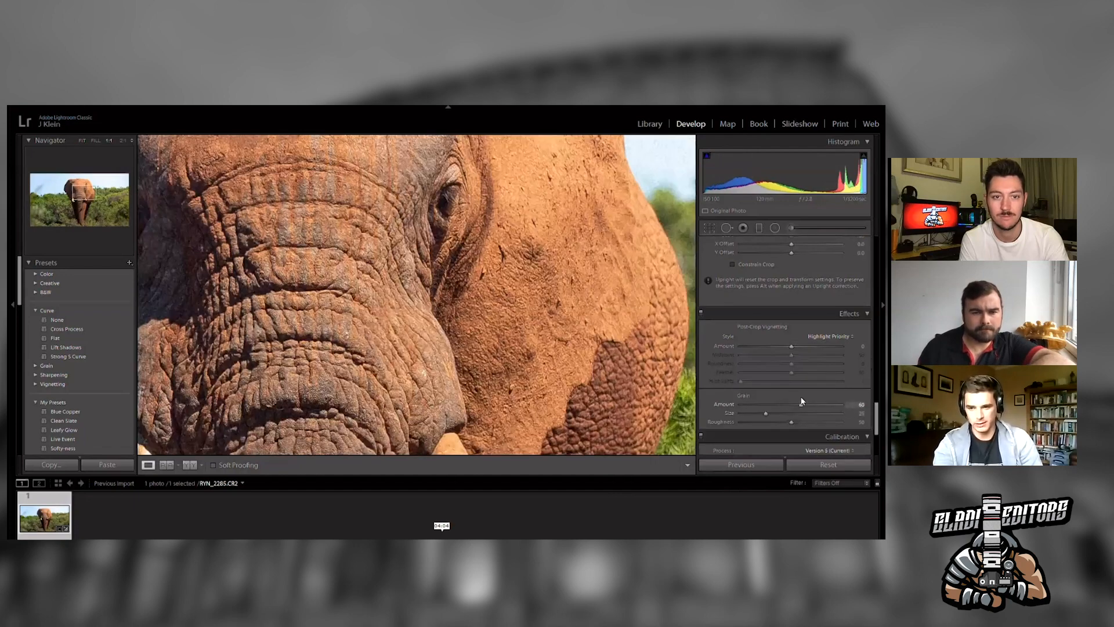
left_click(492, 213)
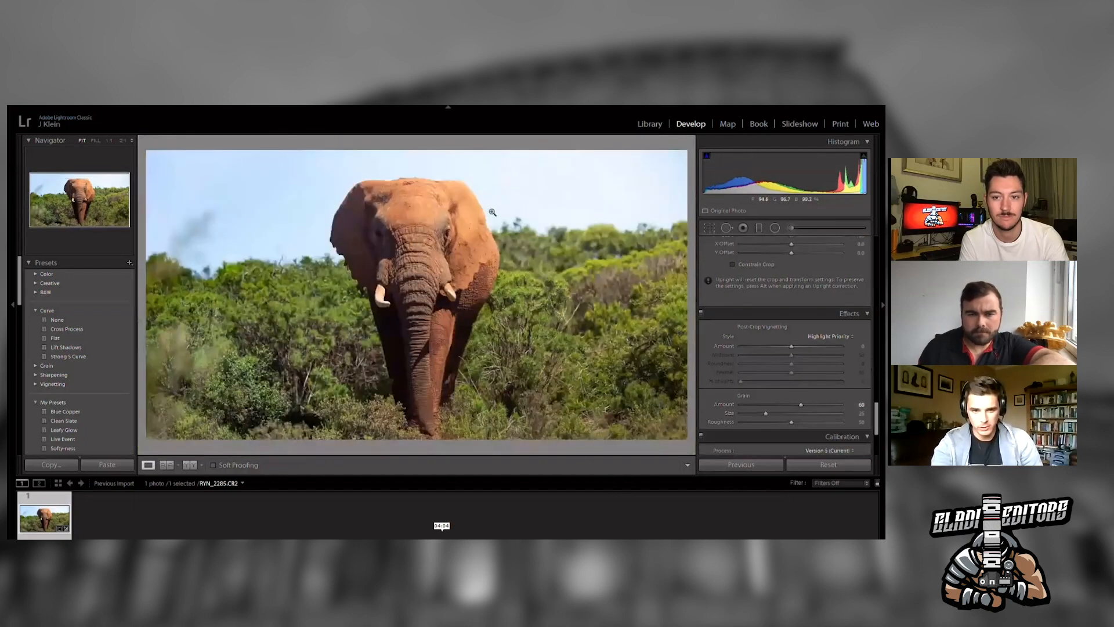
- Boost saturation of the elephant's orange and the sky's blue with the targeted HSL saturation adjustment
left_click_drag(876, 410, 869, 301)
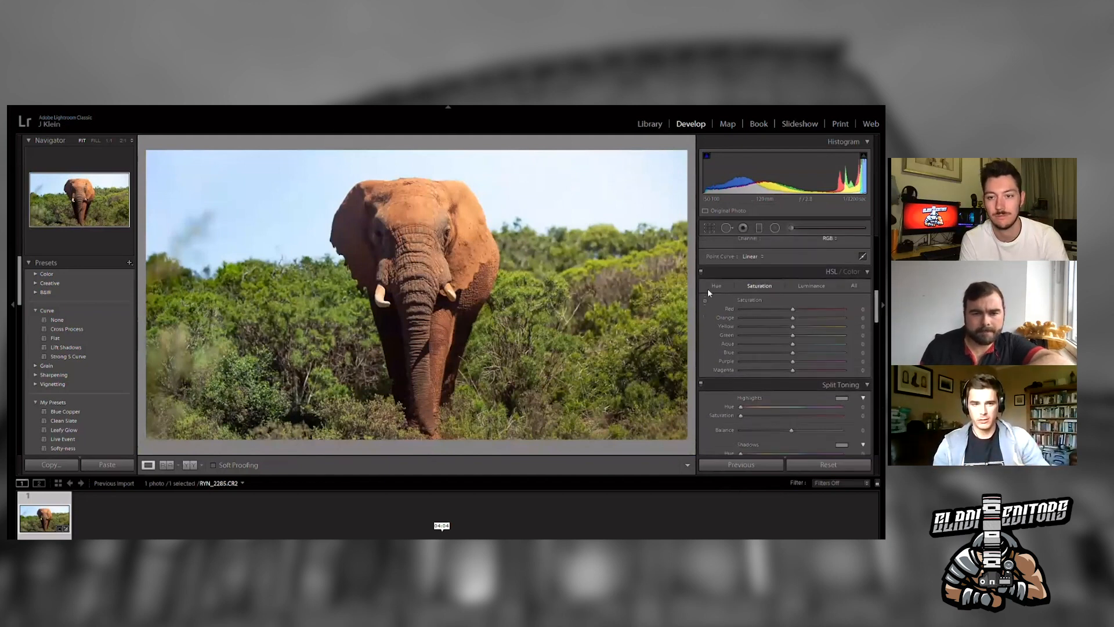
left_click(705, 300)
left_click_drag(470, 227, 470, 216)
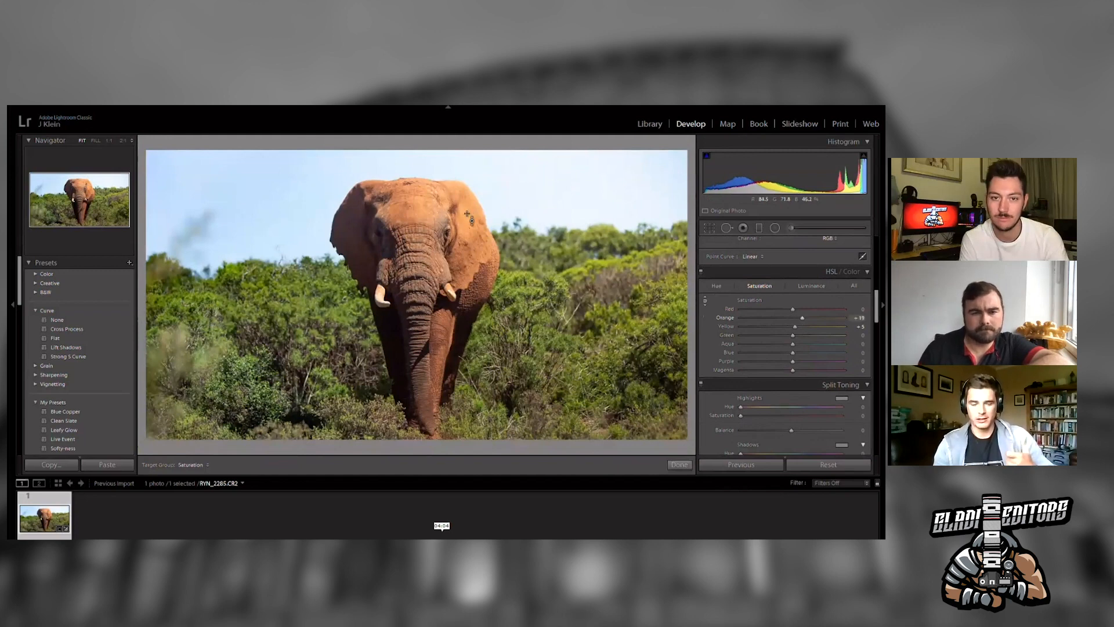
left_click_drag(250, 216, 249, 197)
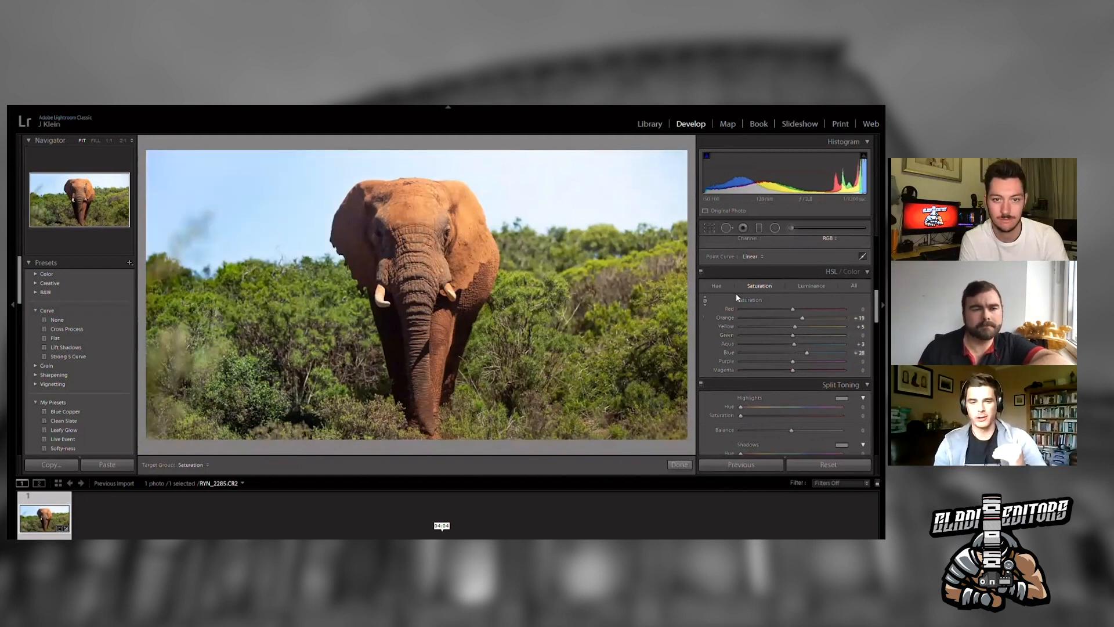
- Fine-tune the yellow saturation slider
left_click_drag(795, 327, 758, 315)
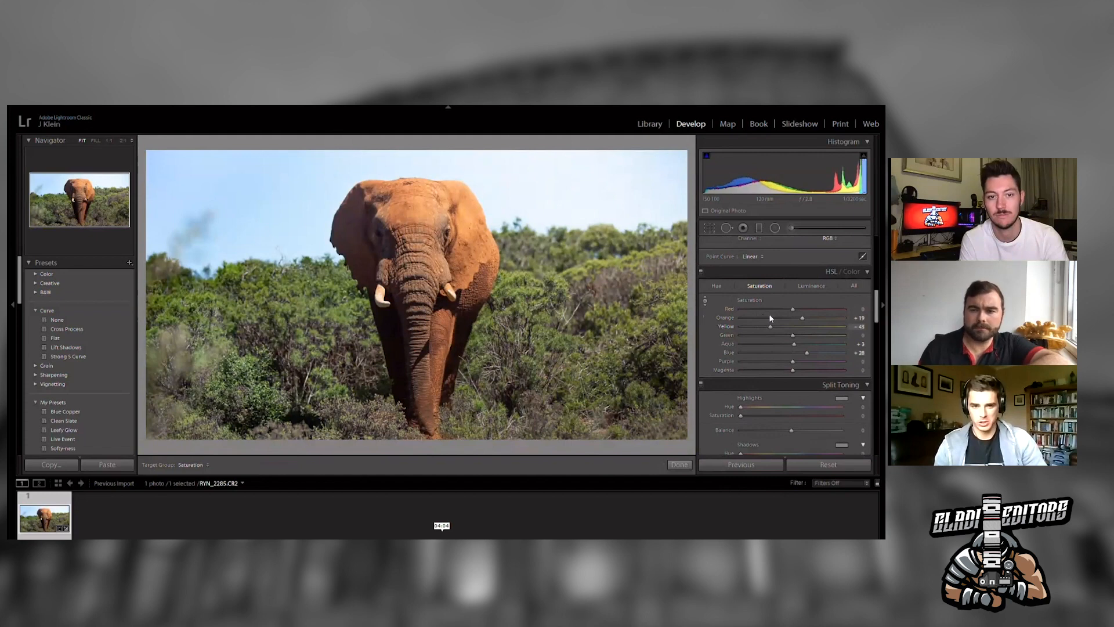
left_click_drag(779, 317, 793, 316)
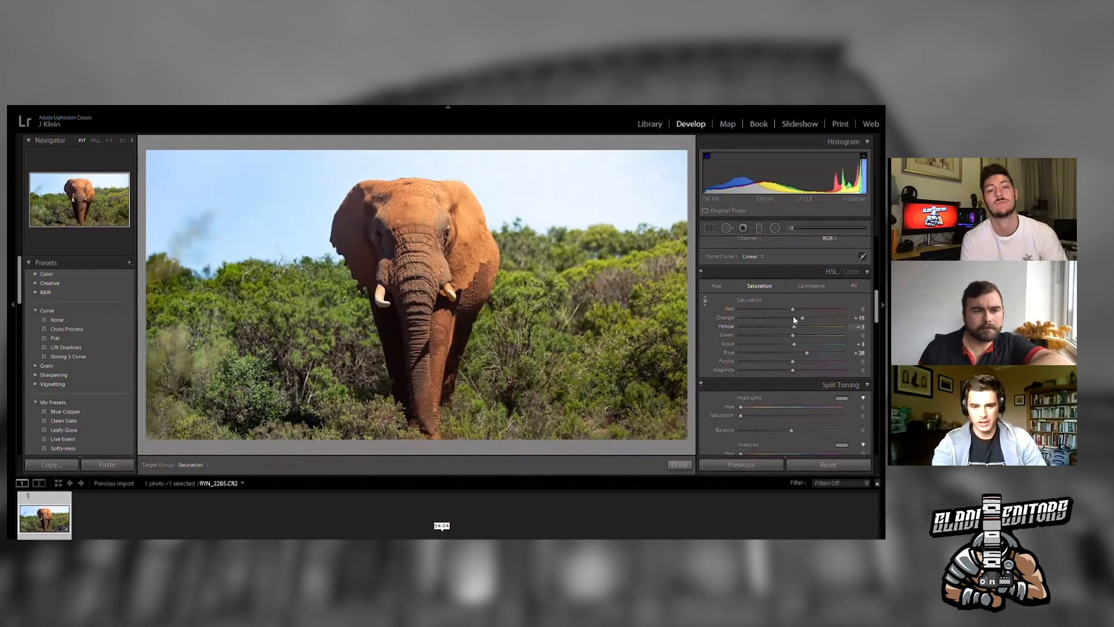
- Shift the sky's hue with the targeted HSL hue adjustment, setting blue hue to -27
left_click(718, 284)
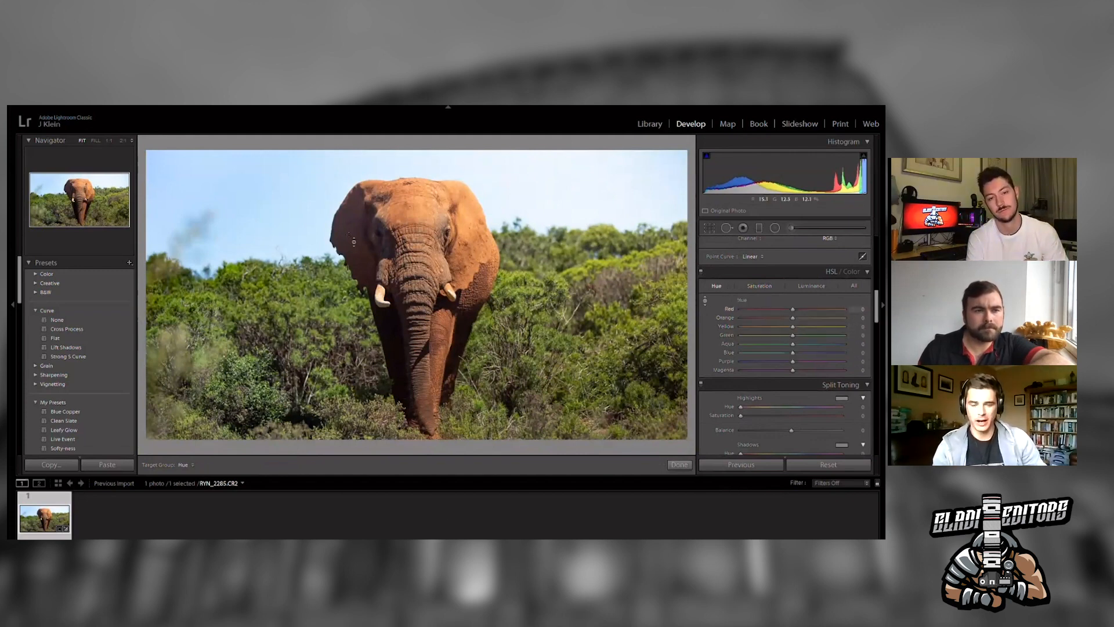
left_click_drag(283, 205, 282, 222)
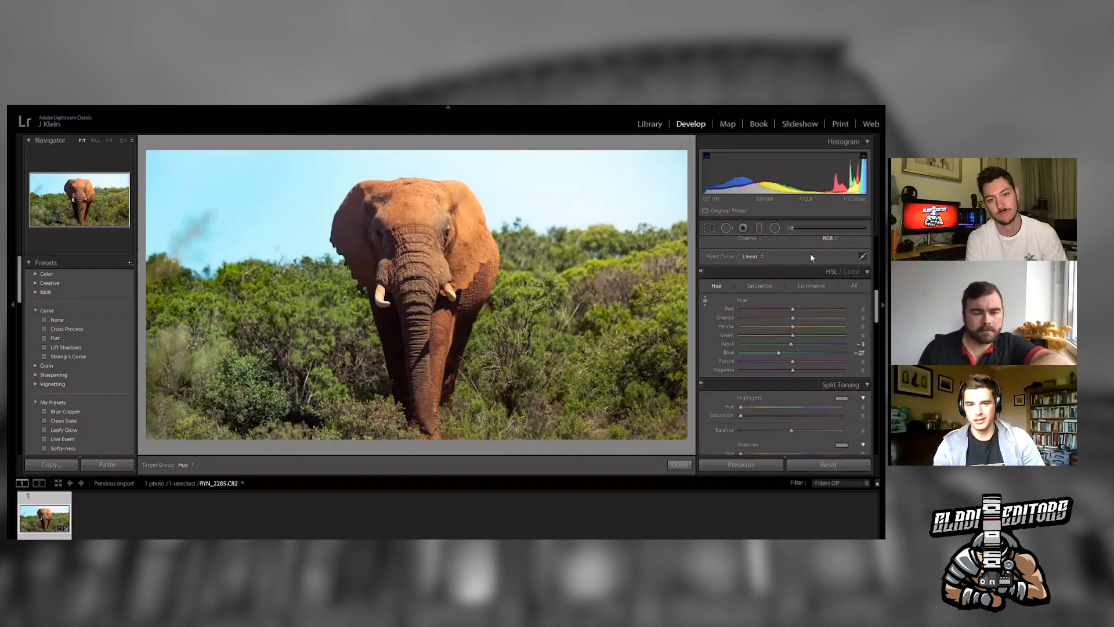
- Brighten the foliage's yellows and greens to +4 with the targeted luminance adjustment
left_click(811, 286)
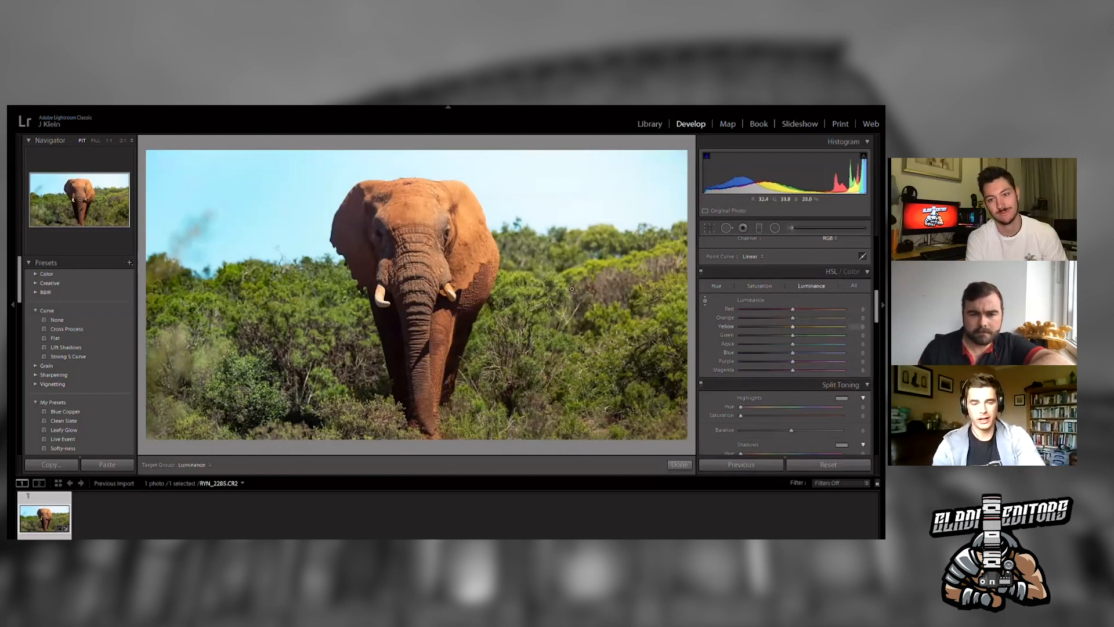
mouse_move(572, 288)
left_mouse_down()
mouse_move(571, 259)
mouse_move(570, 282)
left_mouse_up()
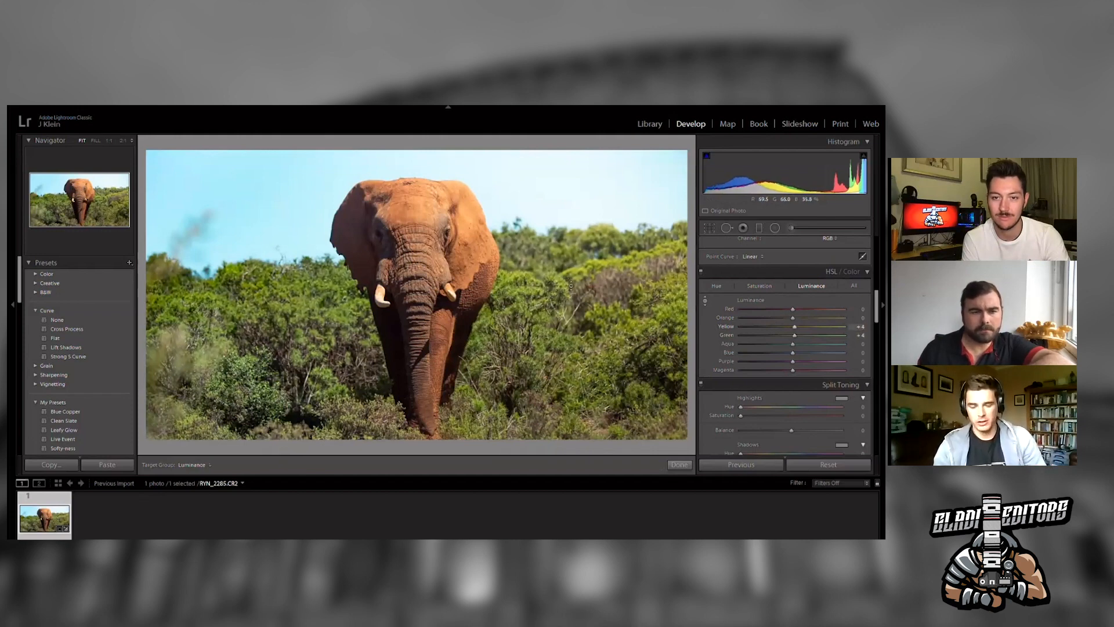
- Reduce the sky's blue saturation to -56 with the targeted saturation adjustment
left_click(717, 286)
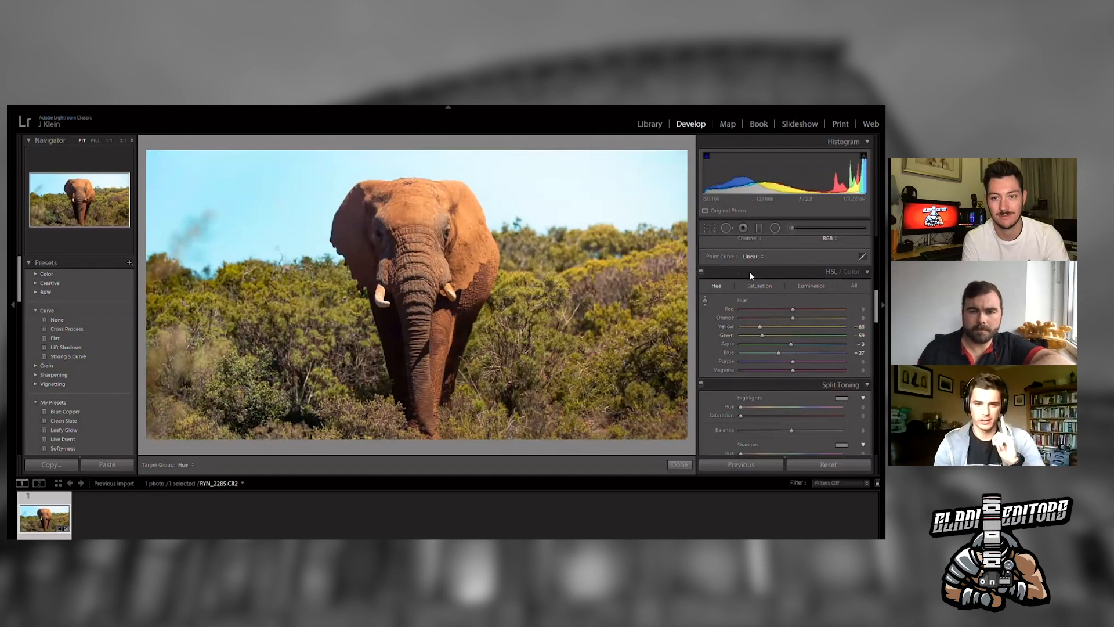
left_click(759, 285)
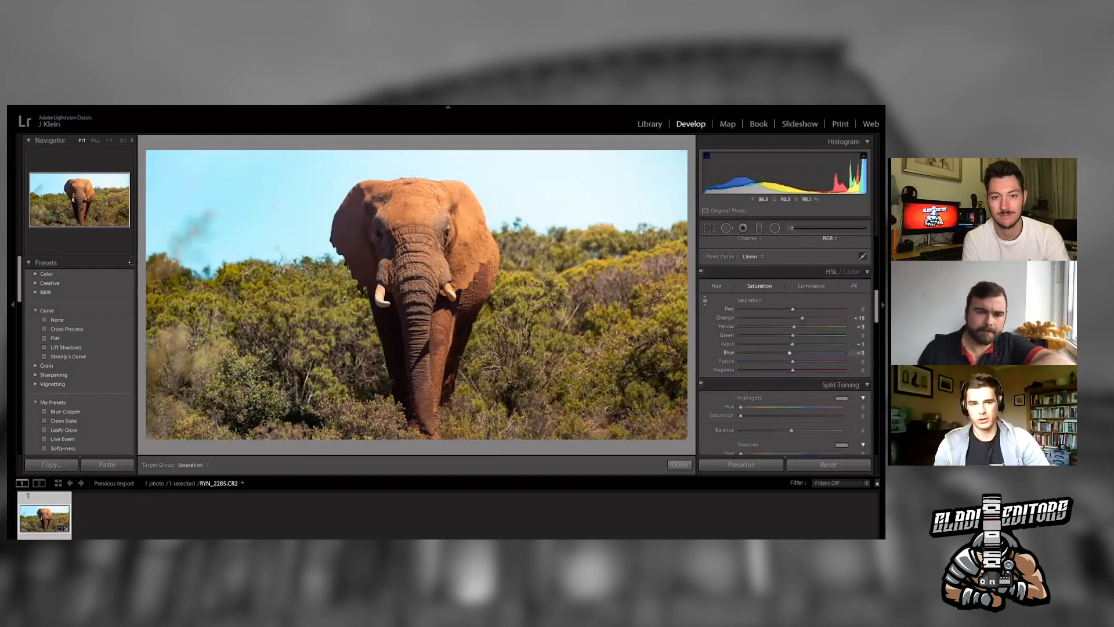
left_click_drag(571, 183, 571, 207)
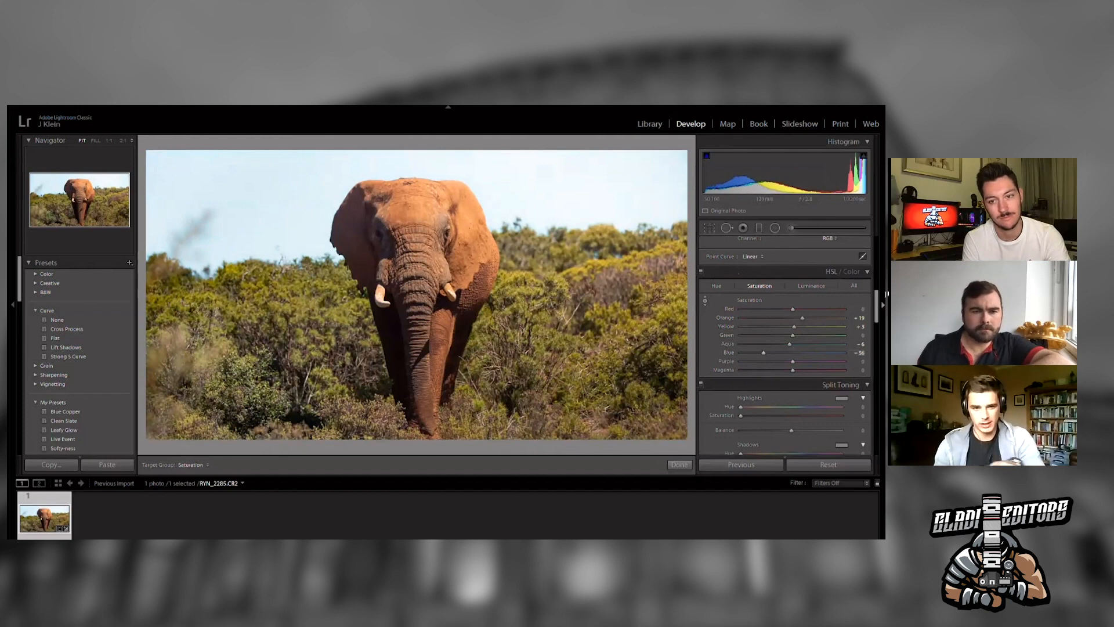
- Lower the photo's global saturation to -12
left_click_drag(877, 299, 878, 277)
scroll(877, 268, "up", 3)
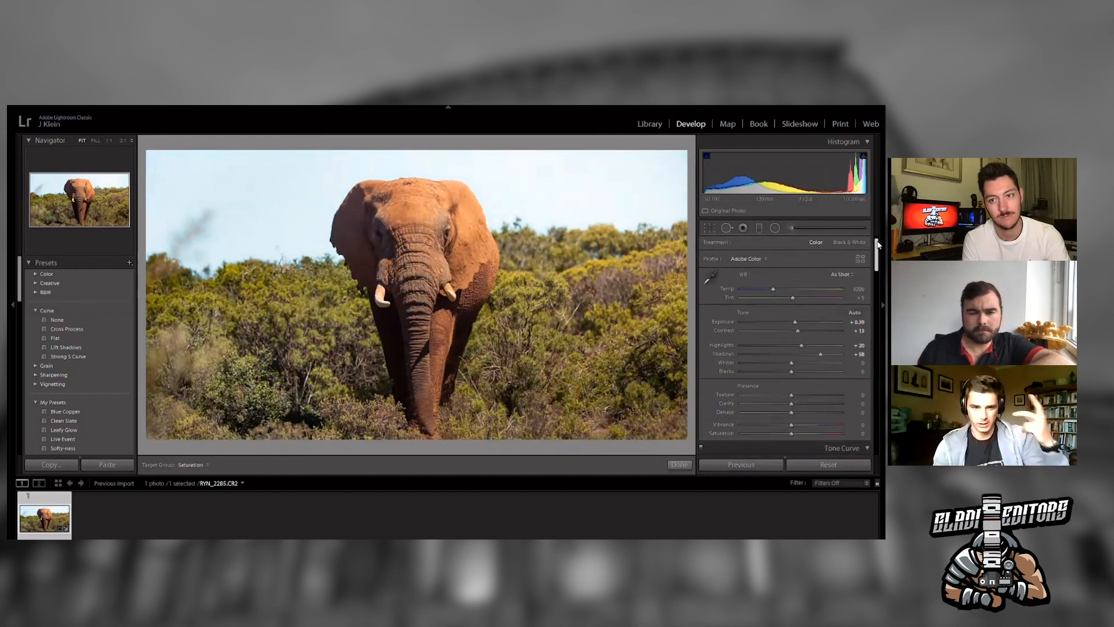
left_click_drag(793, 434, 786, 434)
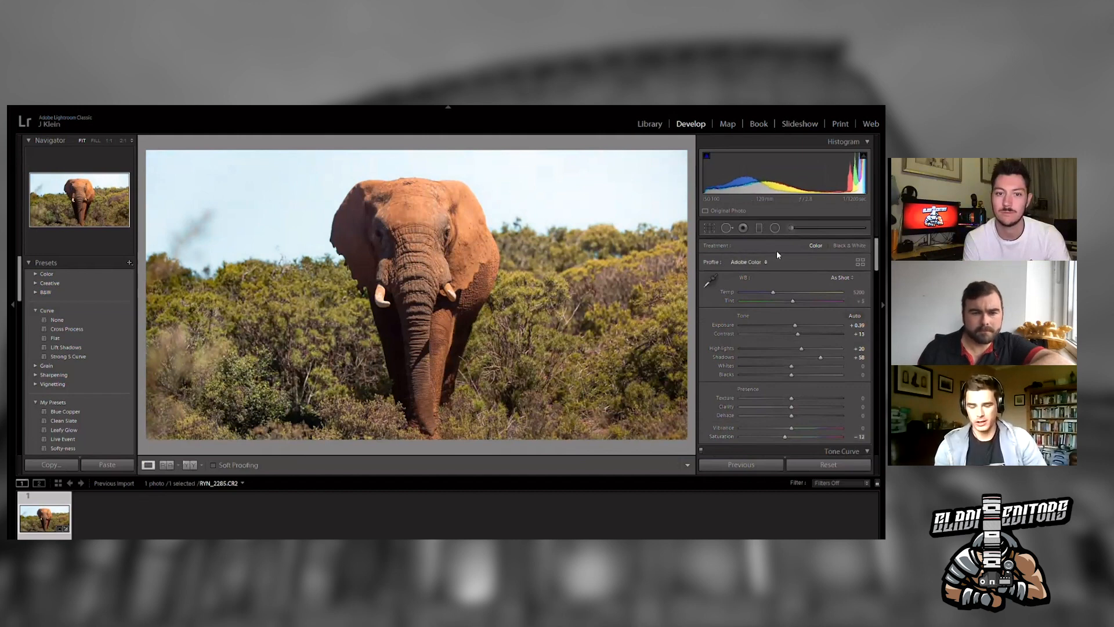
- Edit the existing graduated filter over the foliage, raising its saturation to 72 and adjusting its tone sliders
left_click(759, 227)
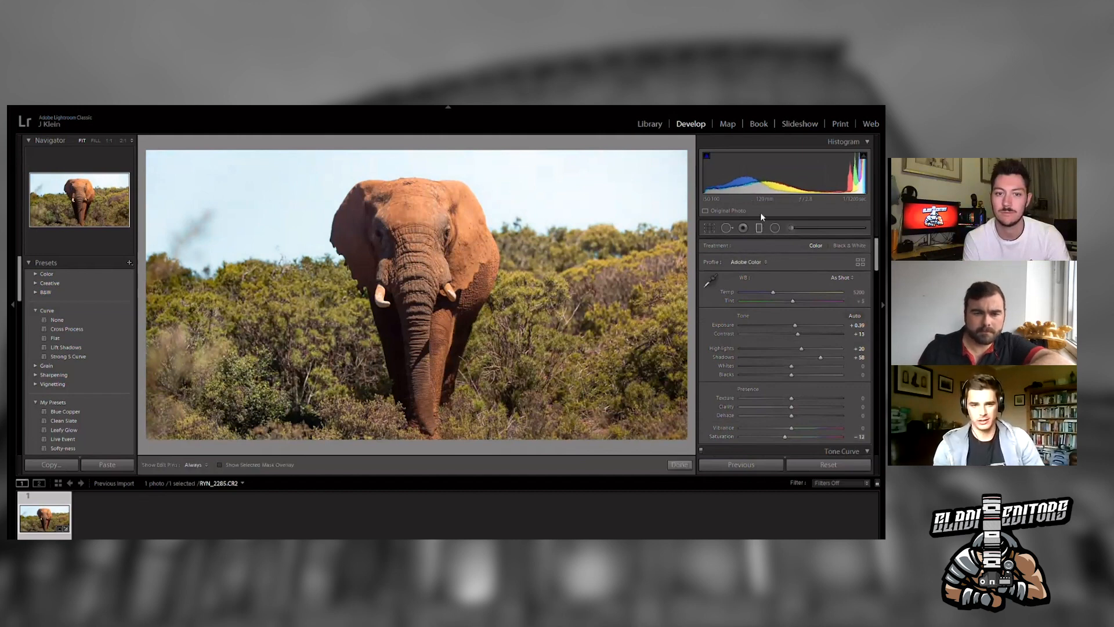
left_click(603, 294)
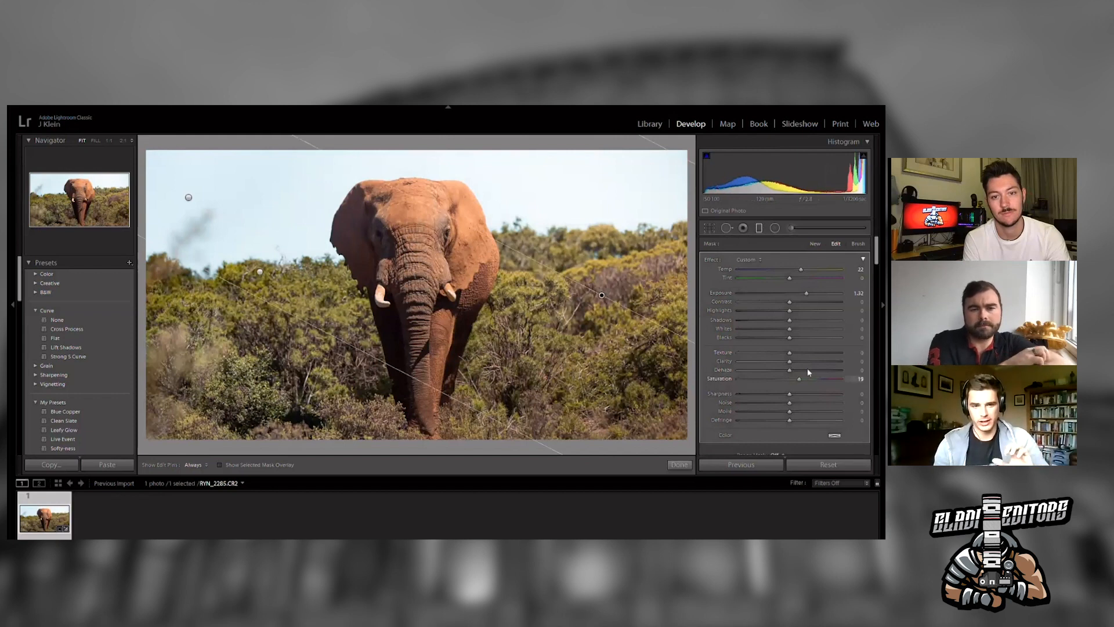
left_click_drag(808, 372, 826, 370)
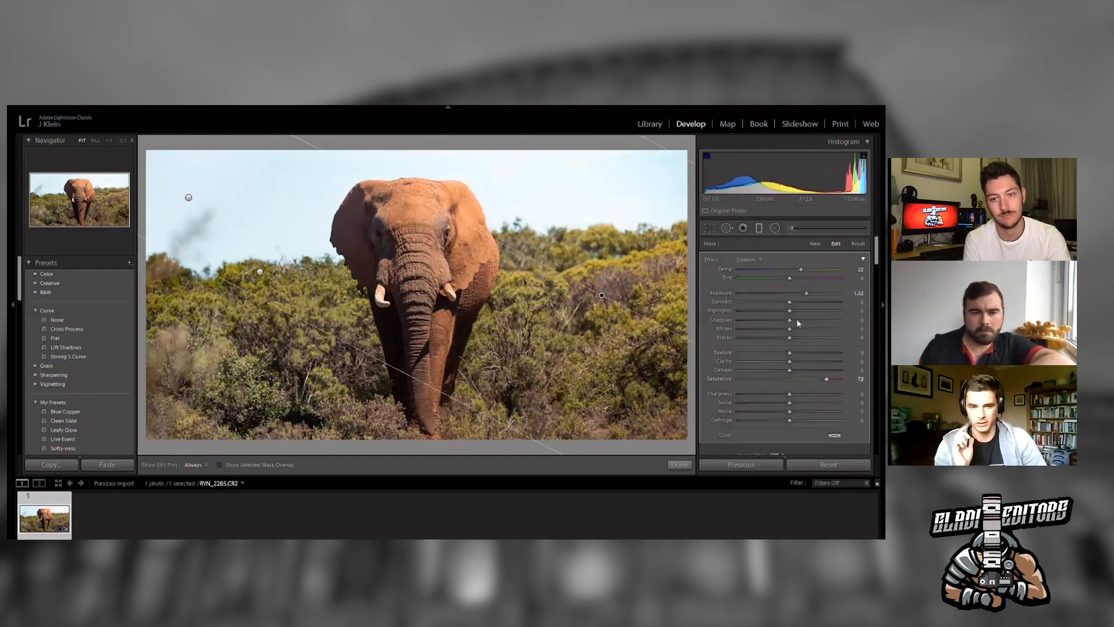
mouse_move(789, 311)
left_mouse_down()
mouse_move(809, 292)
mouse_move(800, 297)
left_mouse_up()
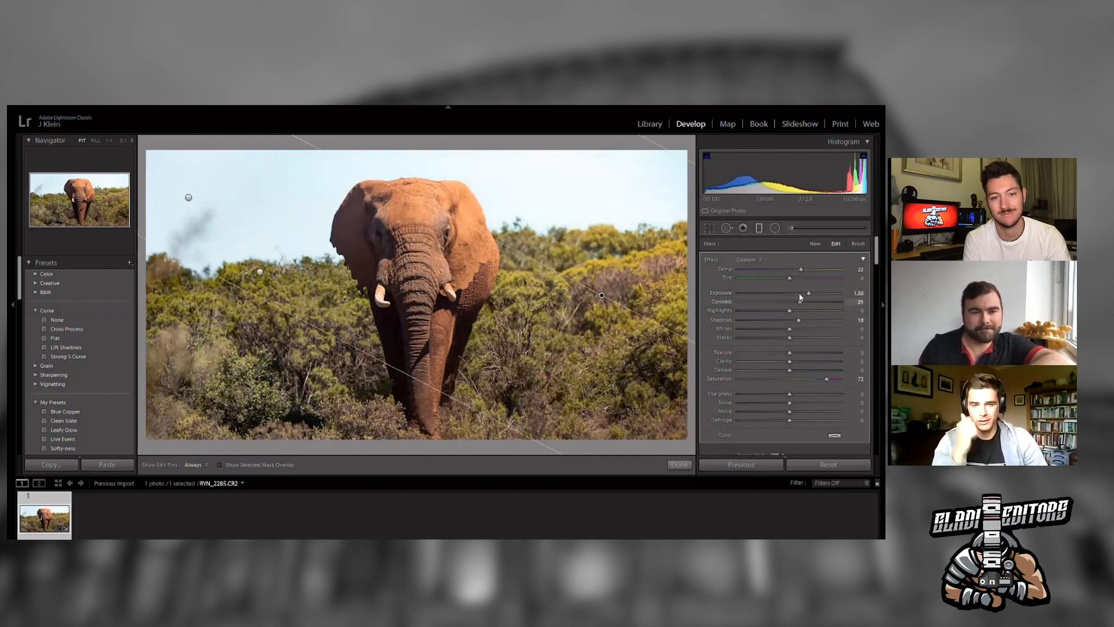
left_click_drag(876, 245, 876, 256)
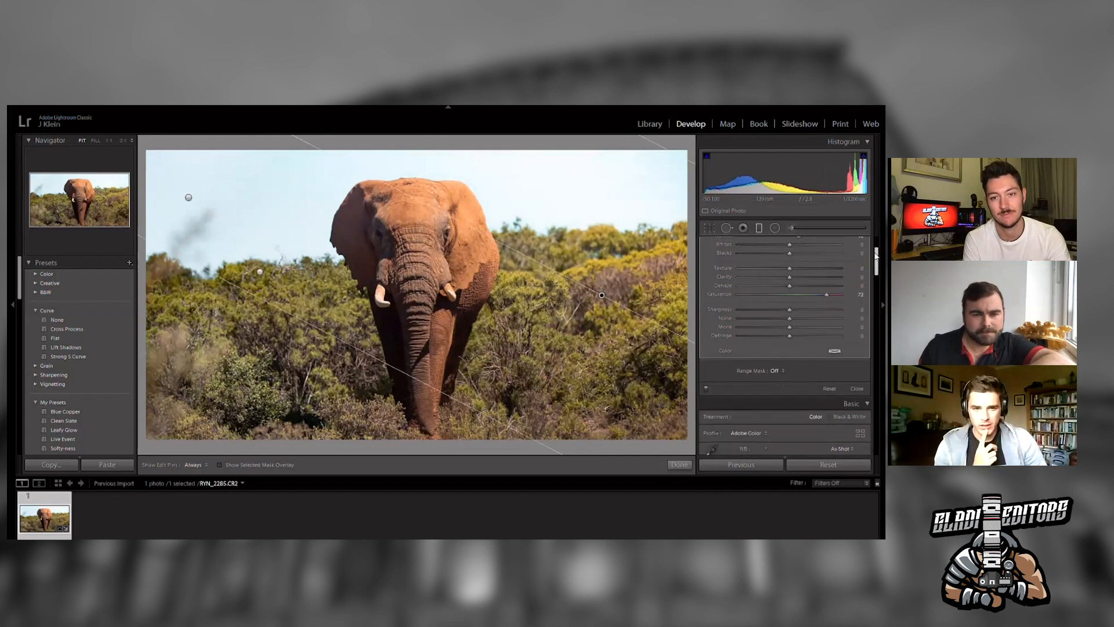
left_click(855, 374)
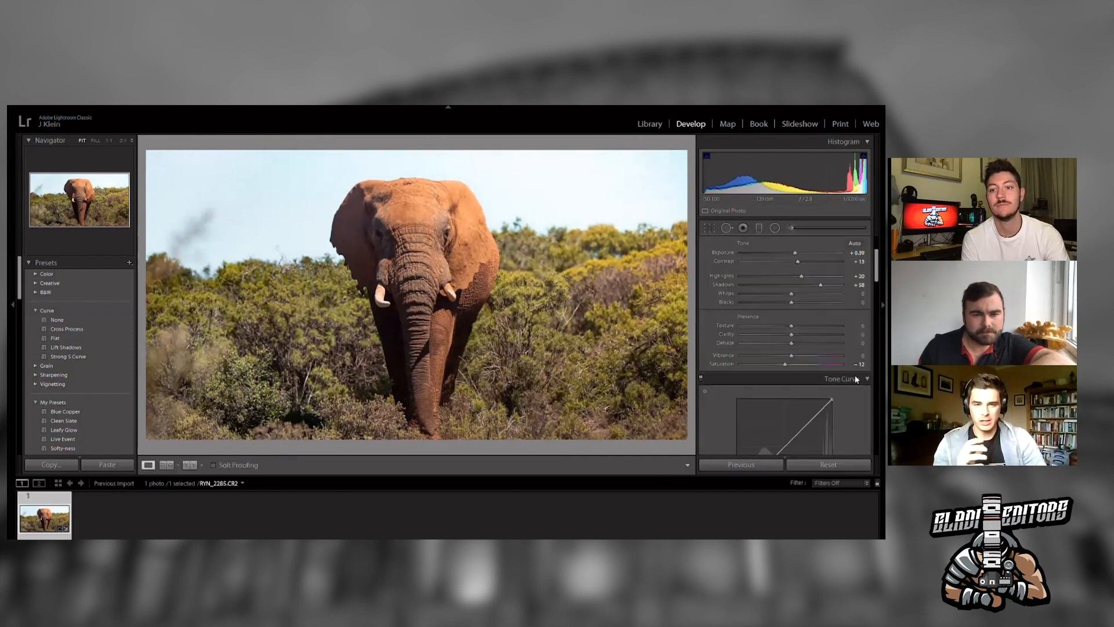
- Raise the photo's vibrance to +14
left_click_drag(791, 356, 798, 347)
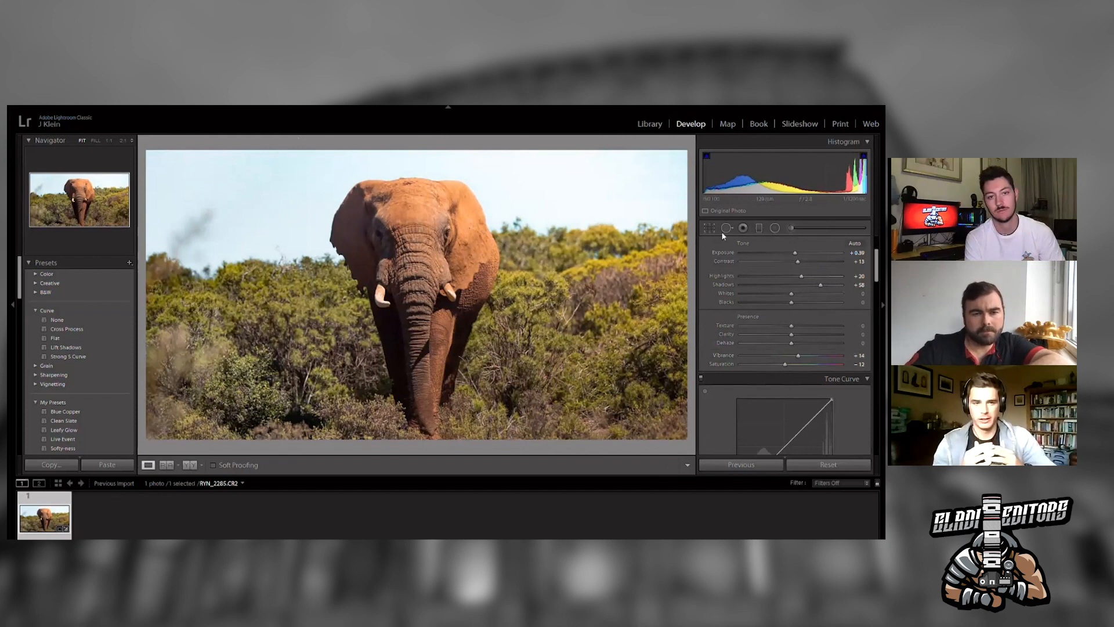
scroll(875, 249, "up", 4)
left_click(851, 257)
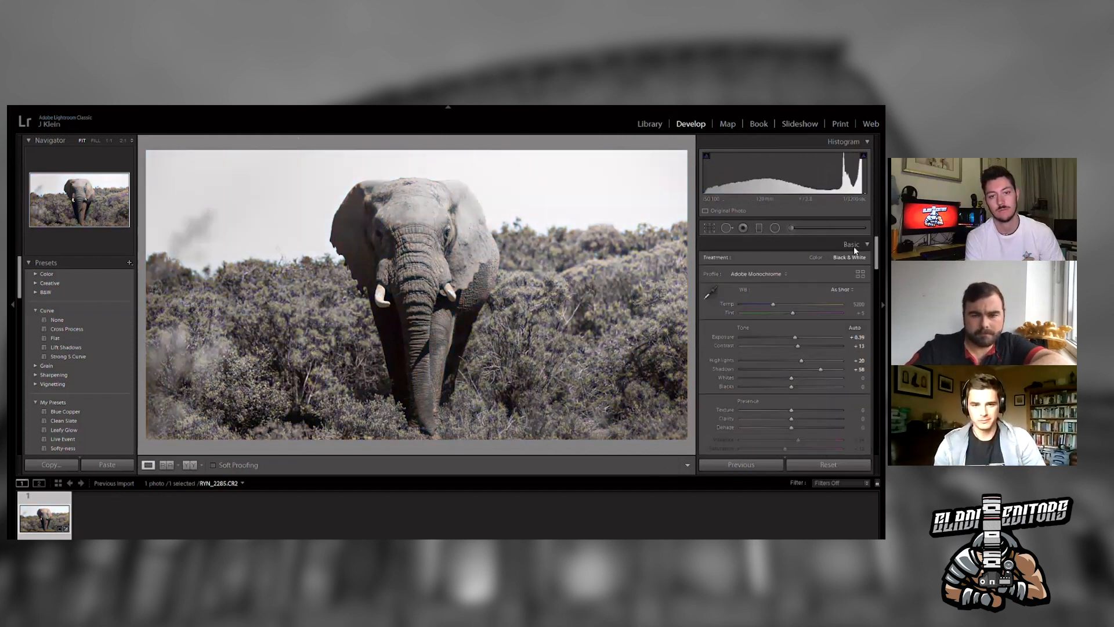
left_click(817, 255)
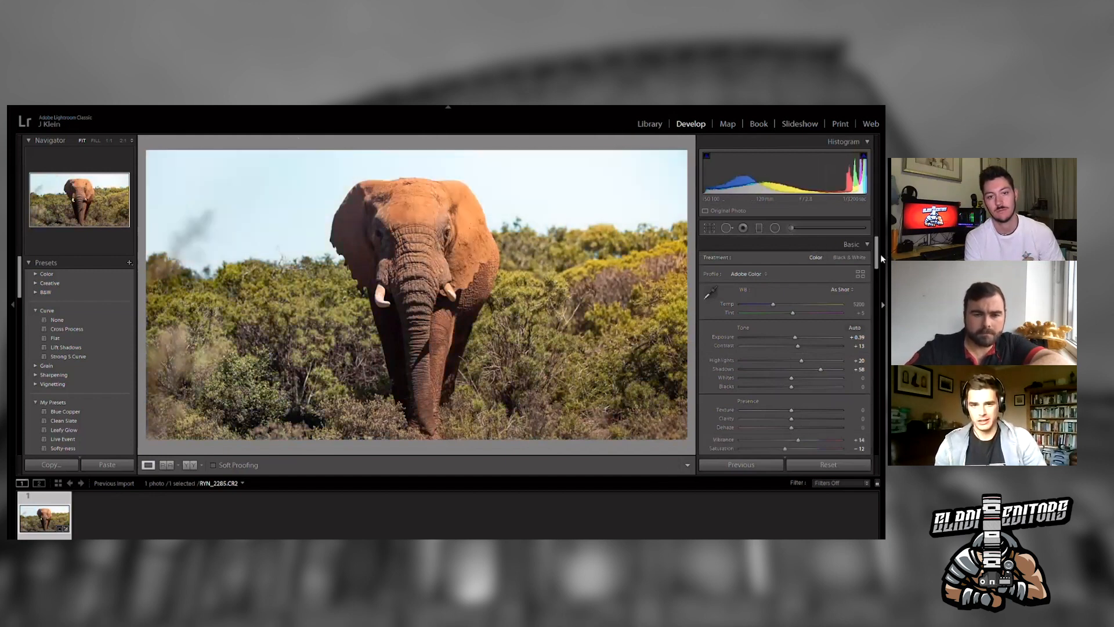
- Select the graduated filter over the sky to inspect its settings, and close the filter panel
left_click_drag(876, 243, 875, 279)
left_click(760, 225)
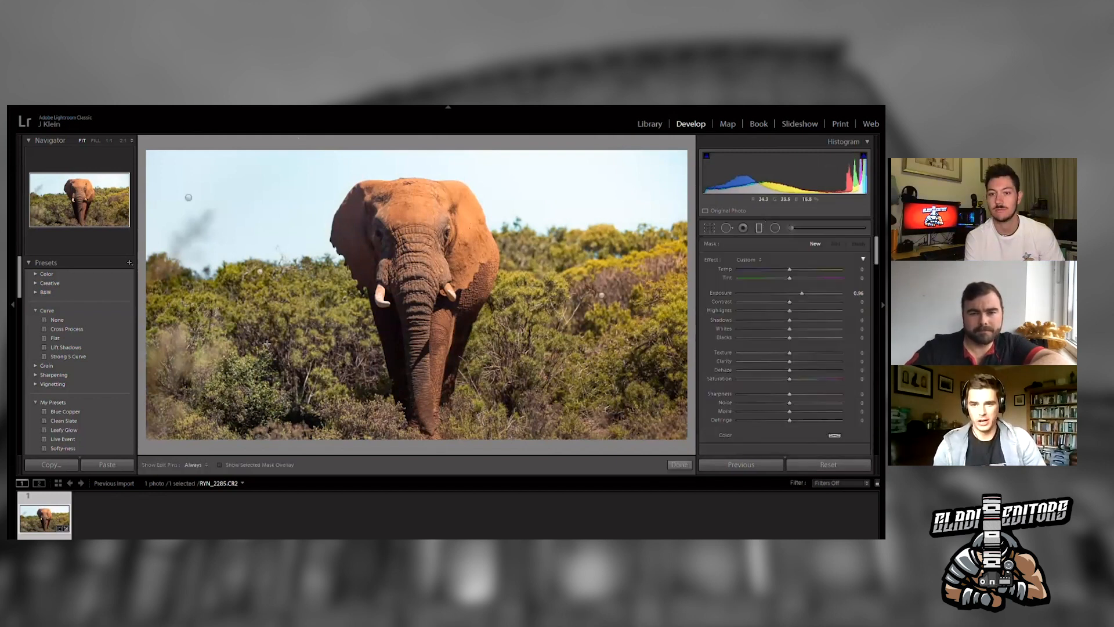
left_click(260, 271)
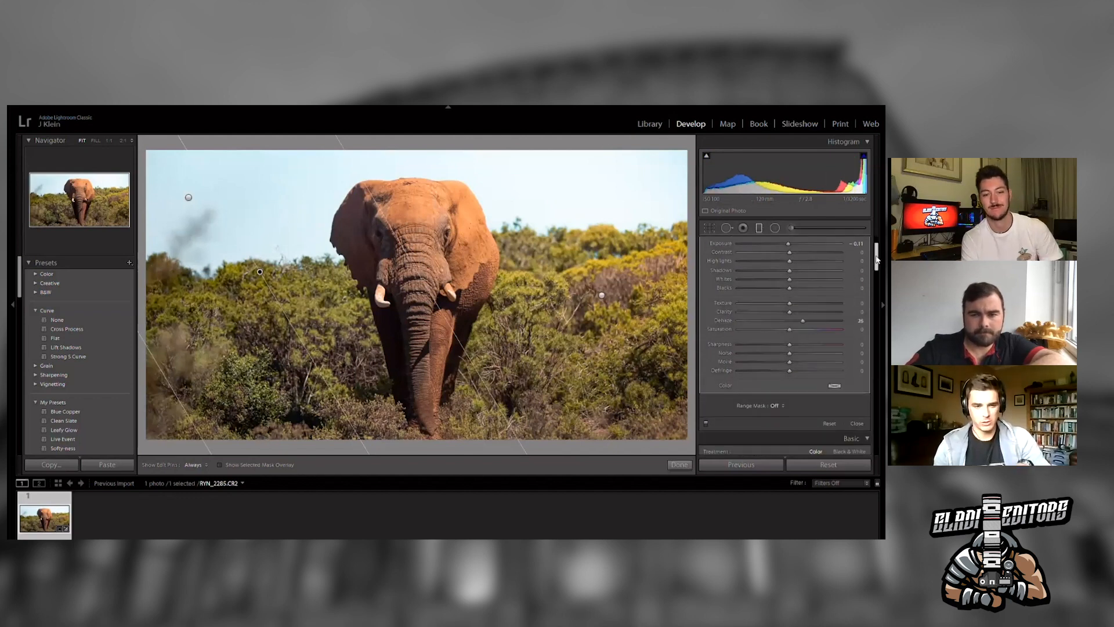
scroll(858, 421, "down", 2)
left_click(857, 423)
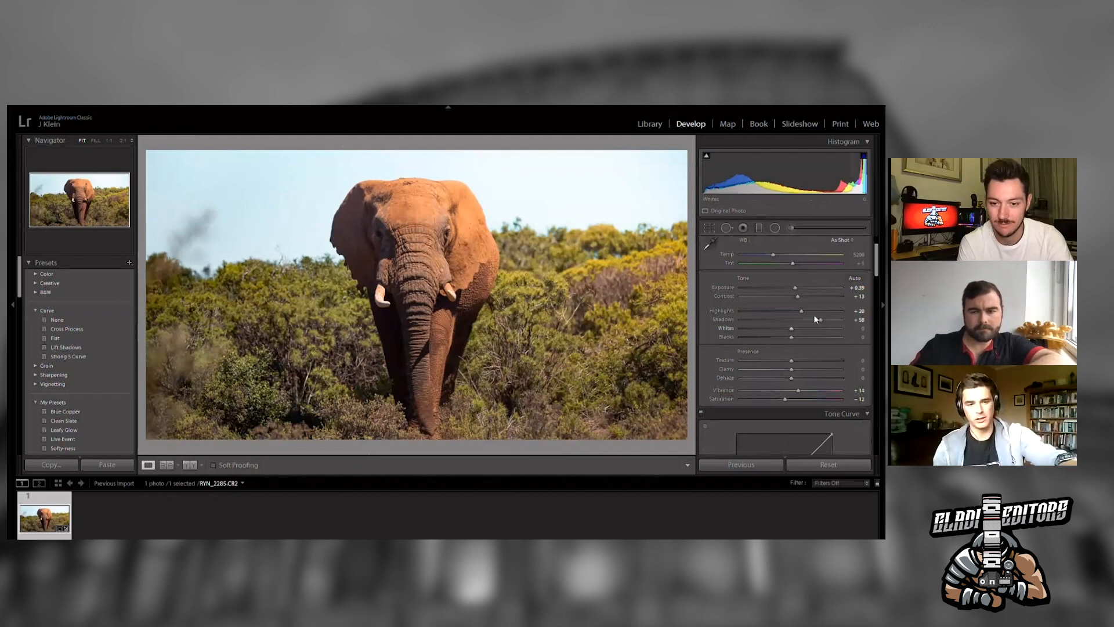
- Raise the photo's highlights to +57
left_click_drag(802, 310, 820, 302)
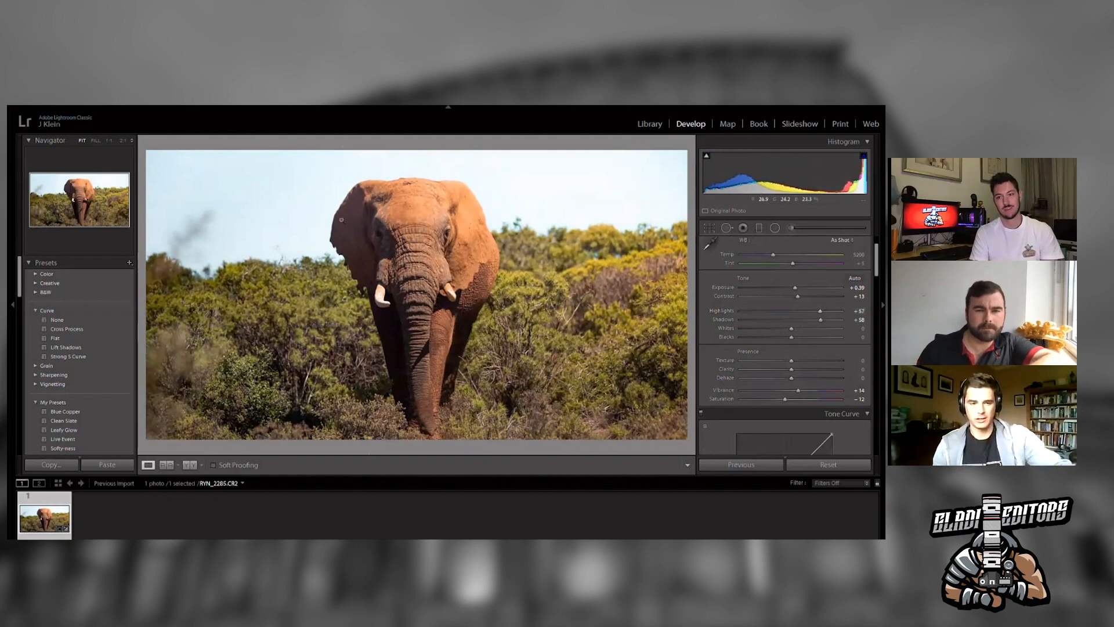
- Zoom in on the elephant's edge and desaturate magenta to -100 and purple to -35 to suppress colour fringing
left_click(337, 219)
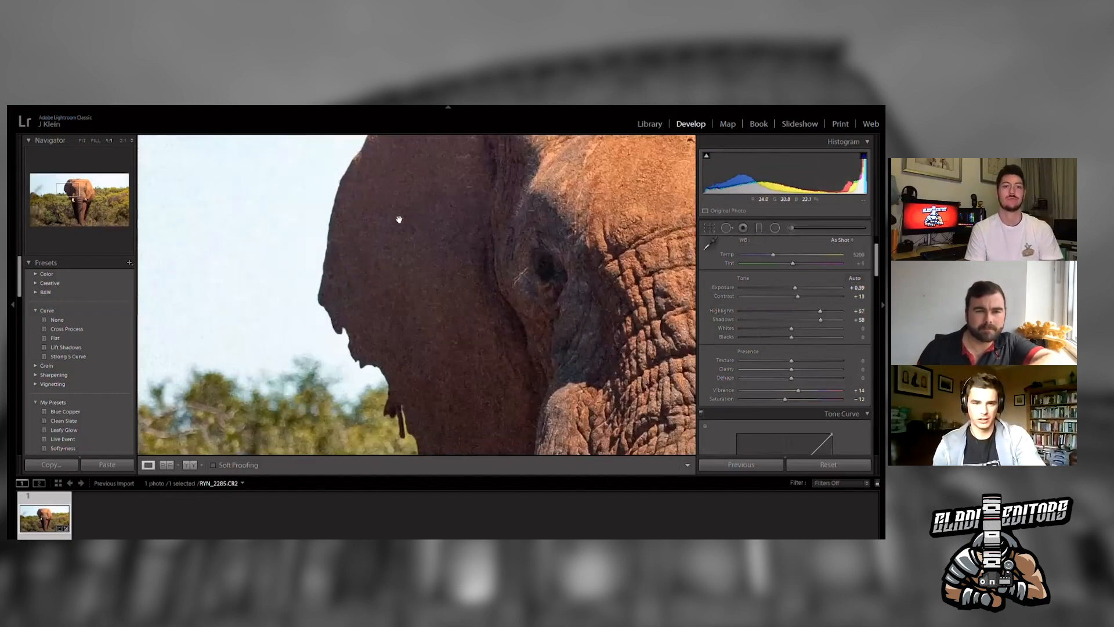
left_click_drag(398, 218, 381, 266)
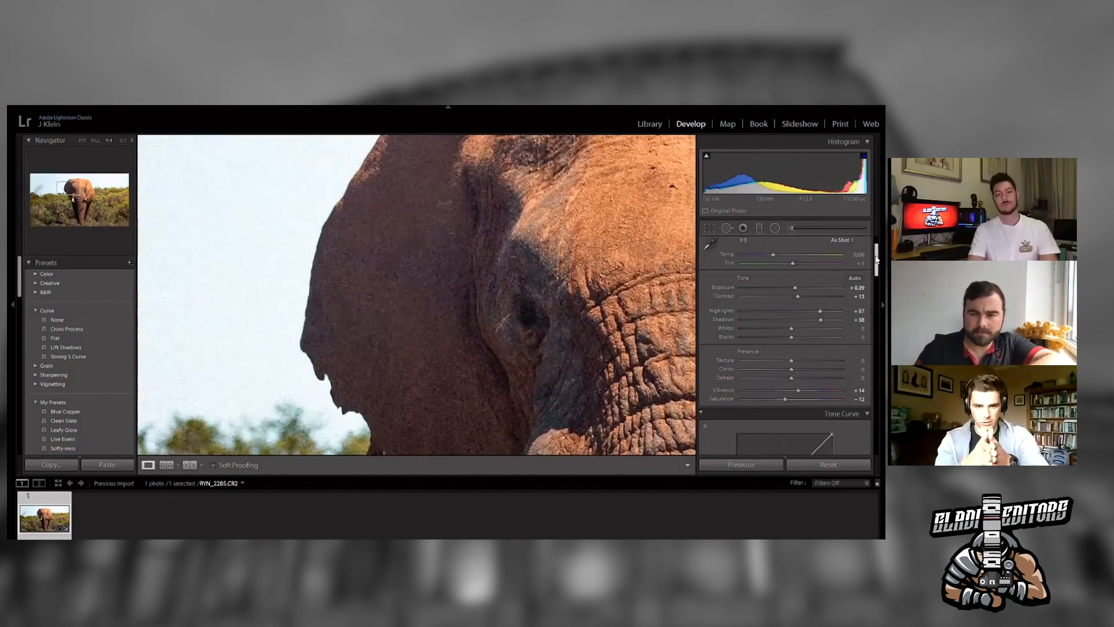
left_click_drag(875, 258, 872, 371)
left_click(712, 332)
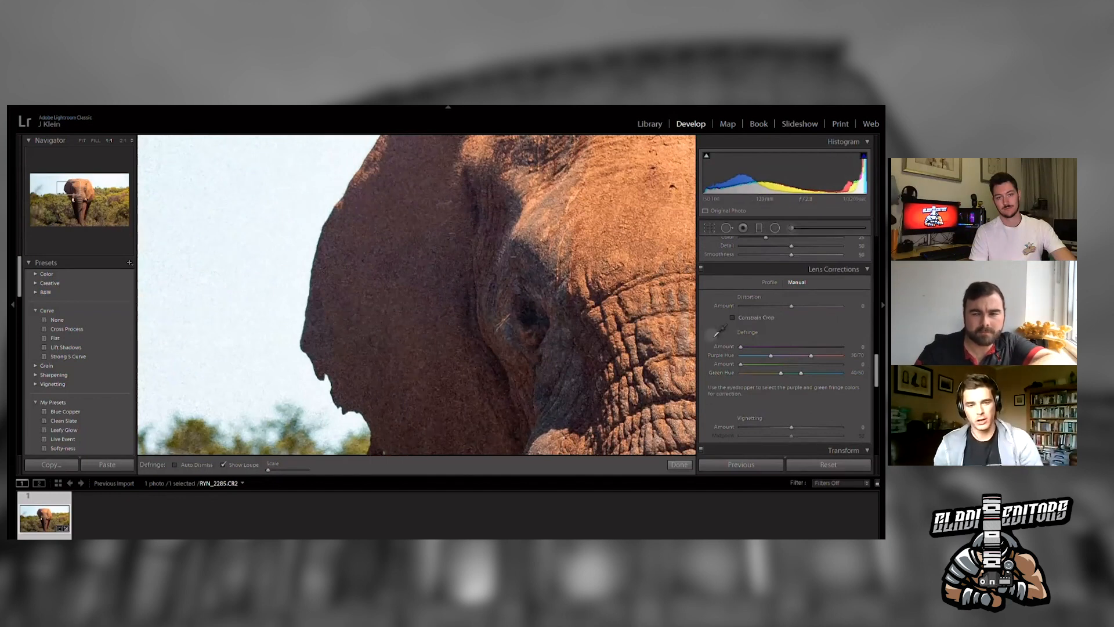
left_click(711, 332)
scroll(878, 355, "up", 3)
scroll(878, 355, "up", 10)
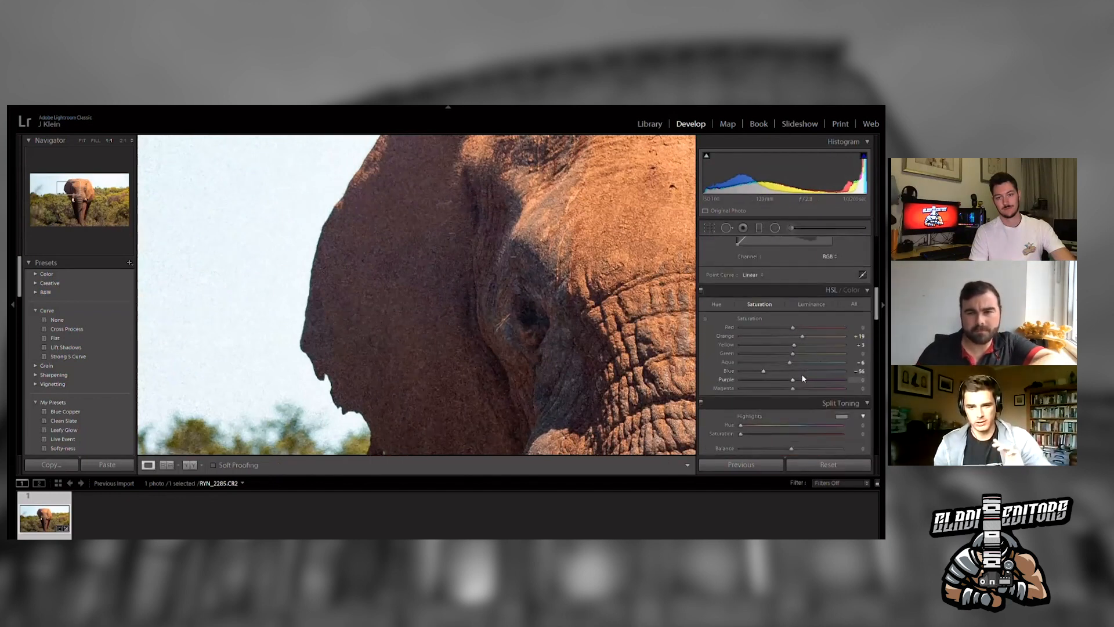
left_click_drag(792, 388, 770, 378)
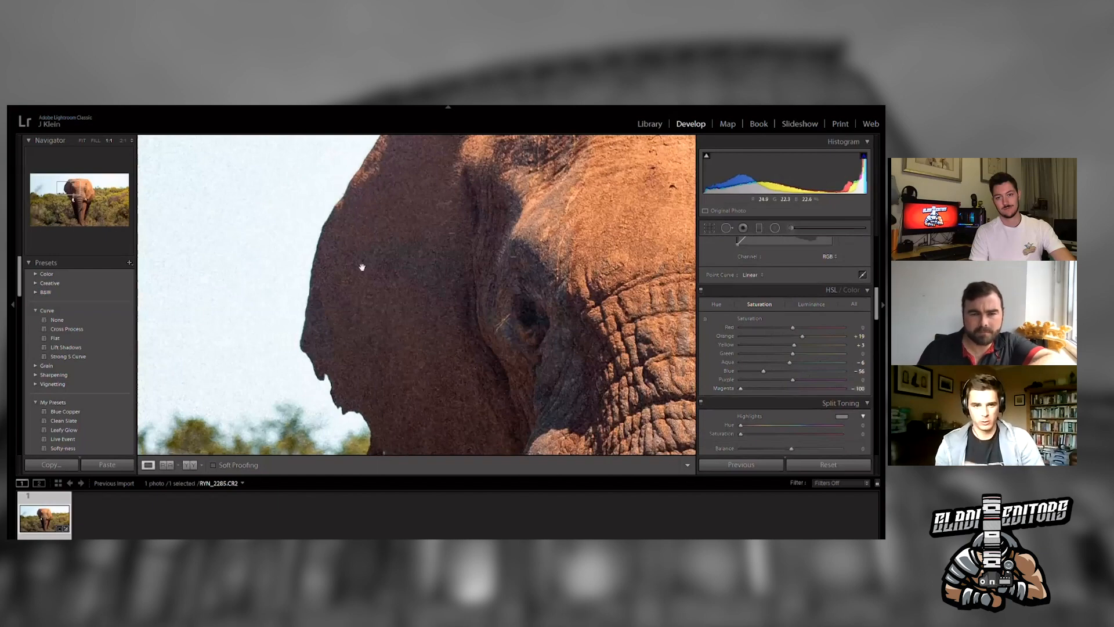
left_click(429, 255)
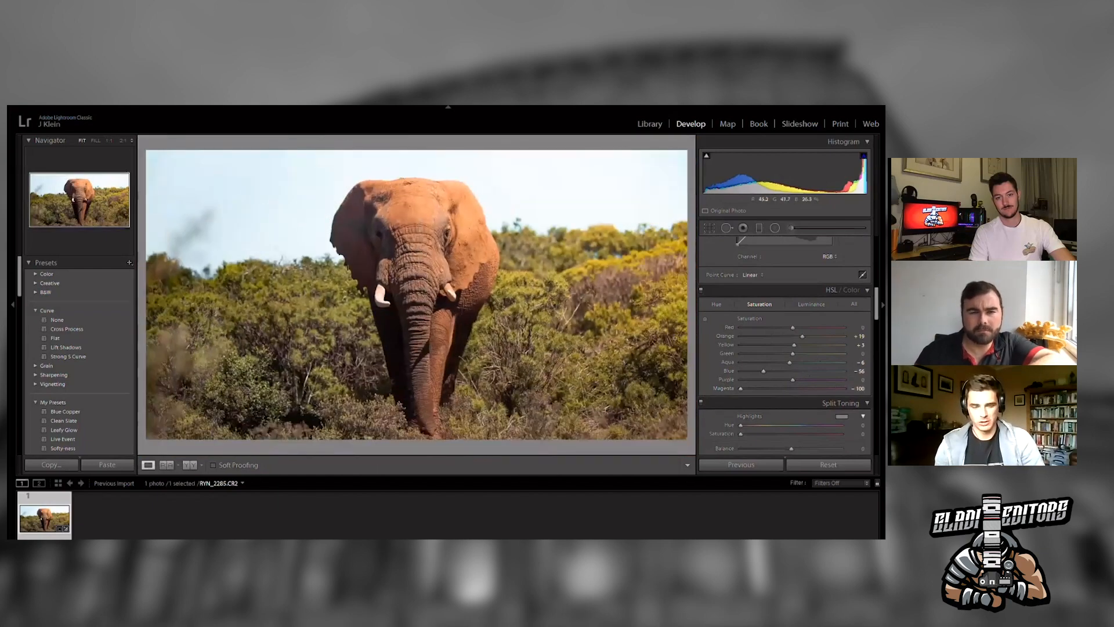
left_click_drag(792, 379, 751, 370)
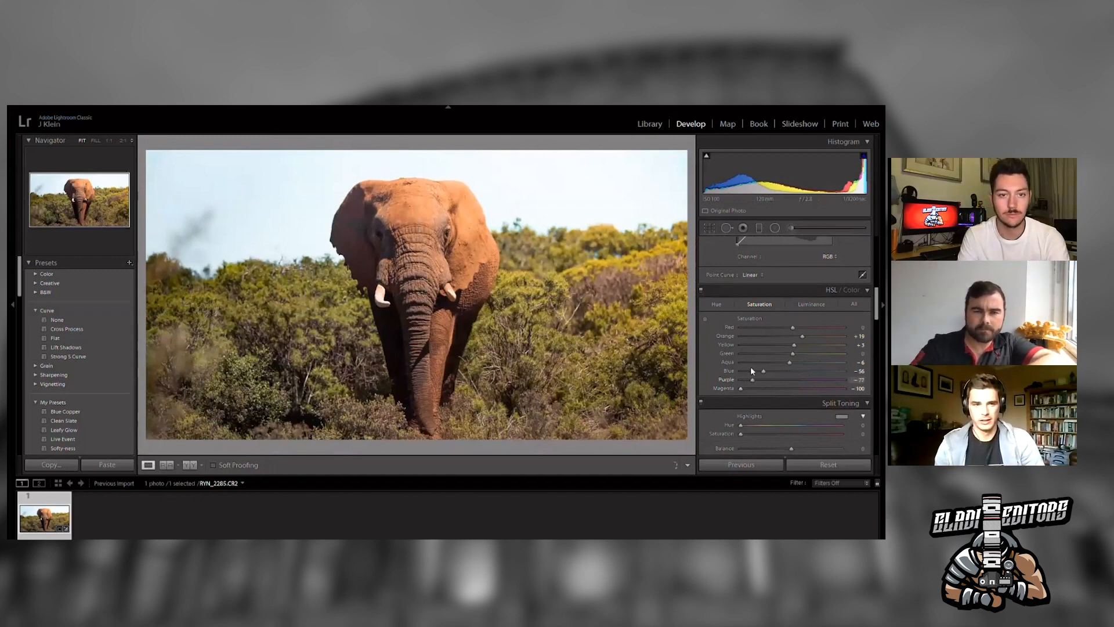
left_click(393, 238)
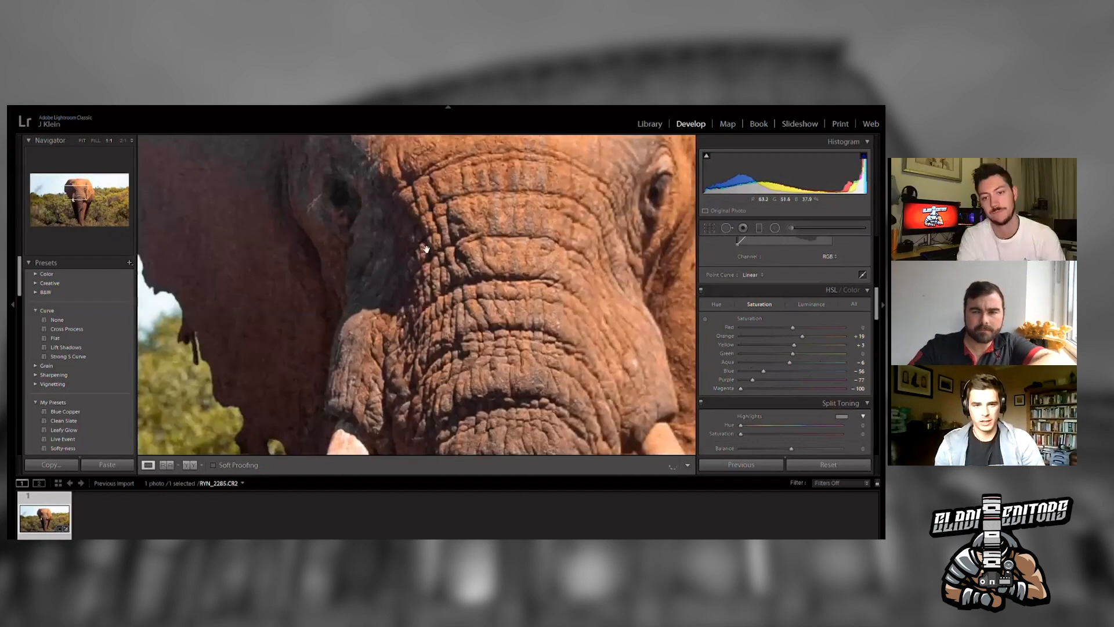
mouse_move(750, 367)
left_mouse_down()
mouse_move(824, 371)
mouse_move(768, 372)
left_mouse_up()
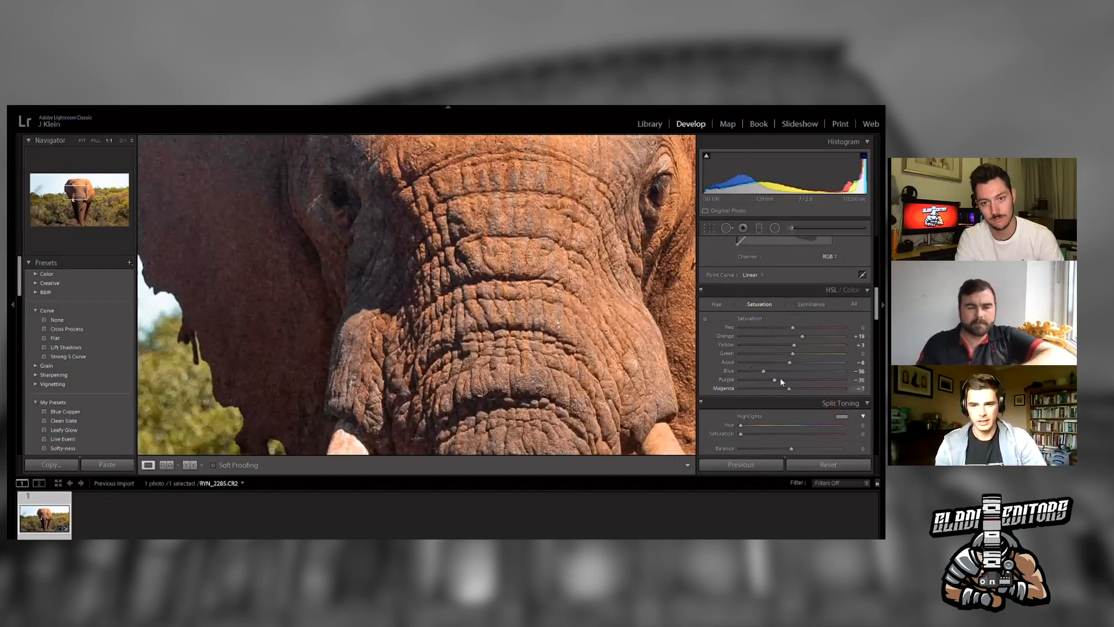
left_click(552, 304)
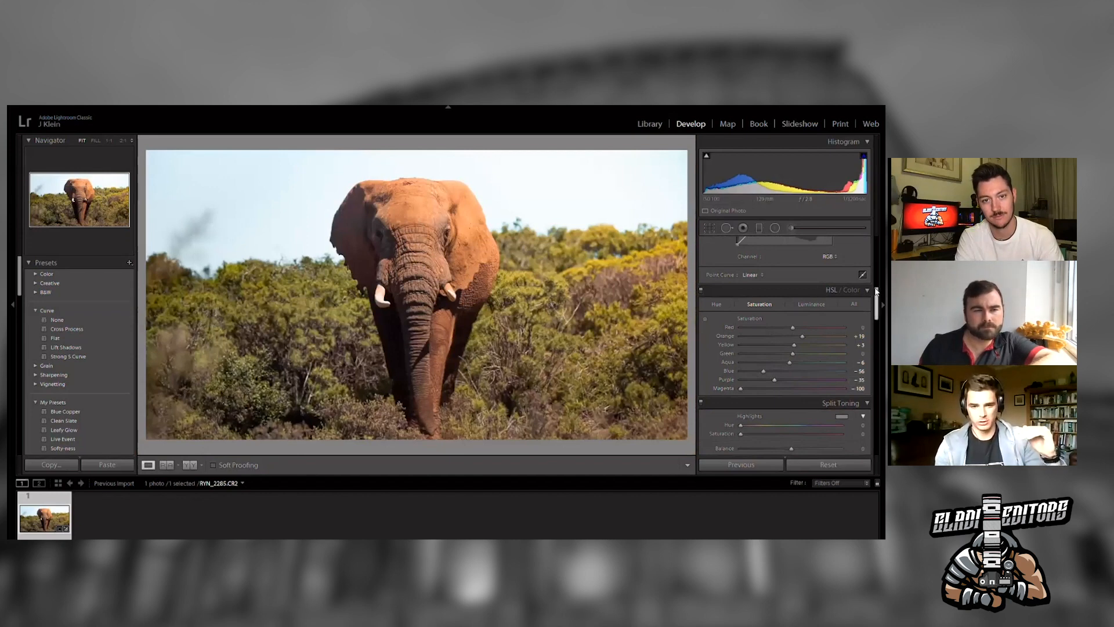
- Set the photo's texture to +30
left_click_drag(877, 291, 877, 250)
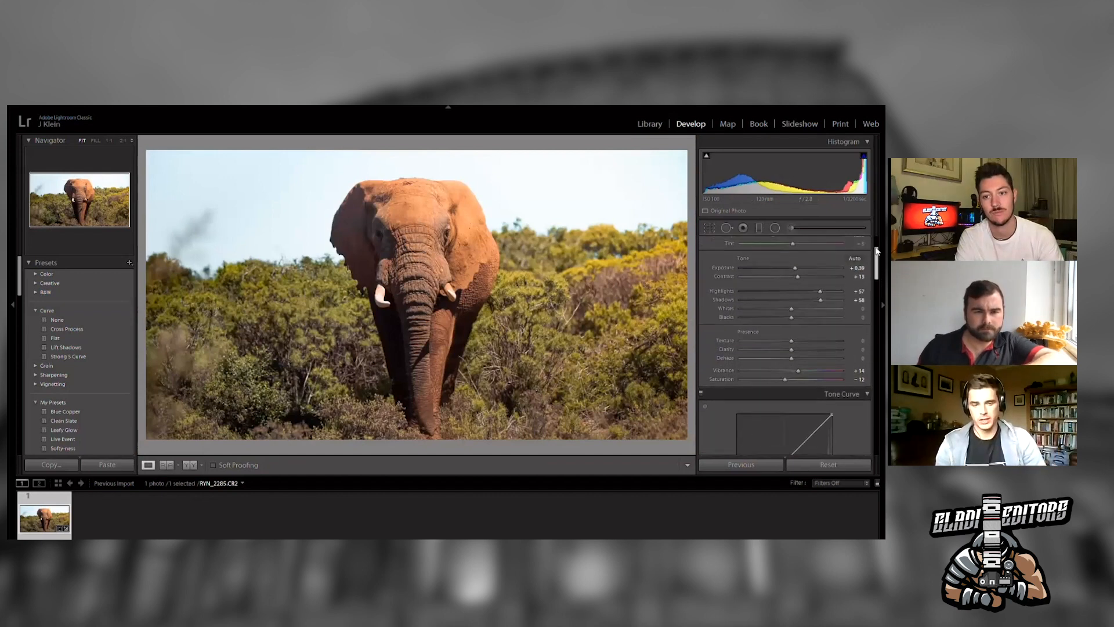
left_click(807, 337)
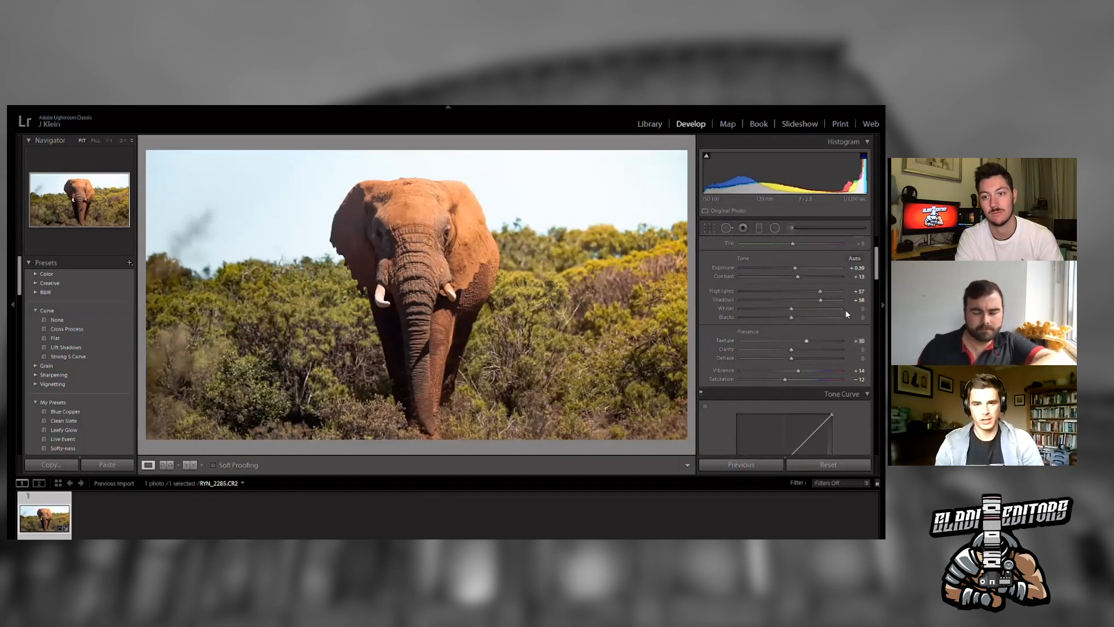
- Shape a custom point tone curve, lifting the black point and raising a lower-midtone point
scroll(878, 275, "down", 5)
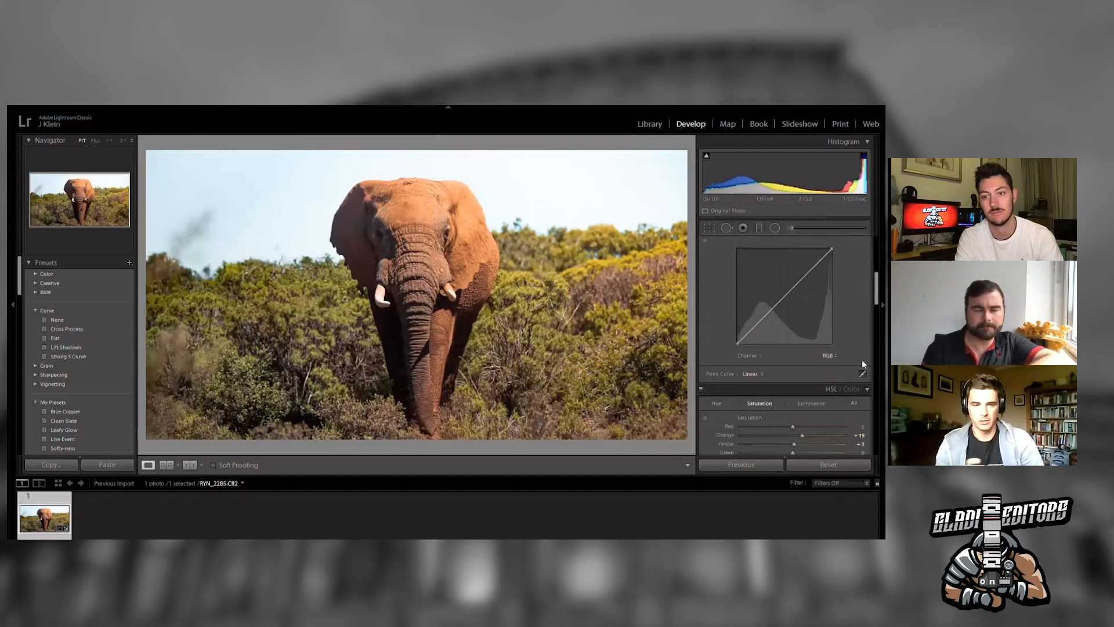
left_click(862, 361)
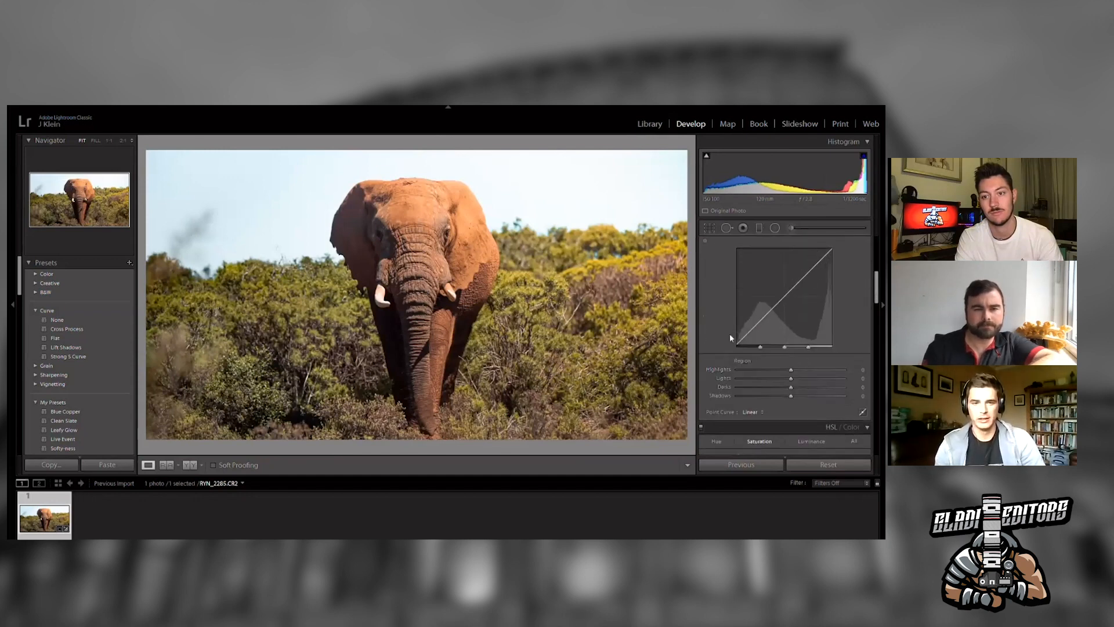
left_click(863, 410)
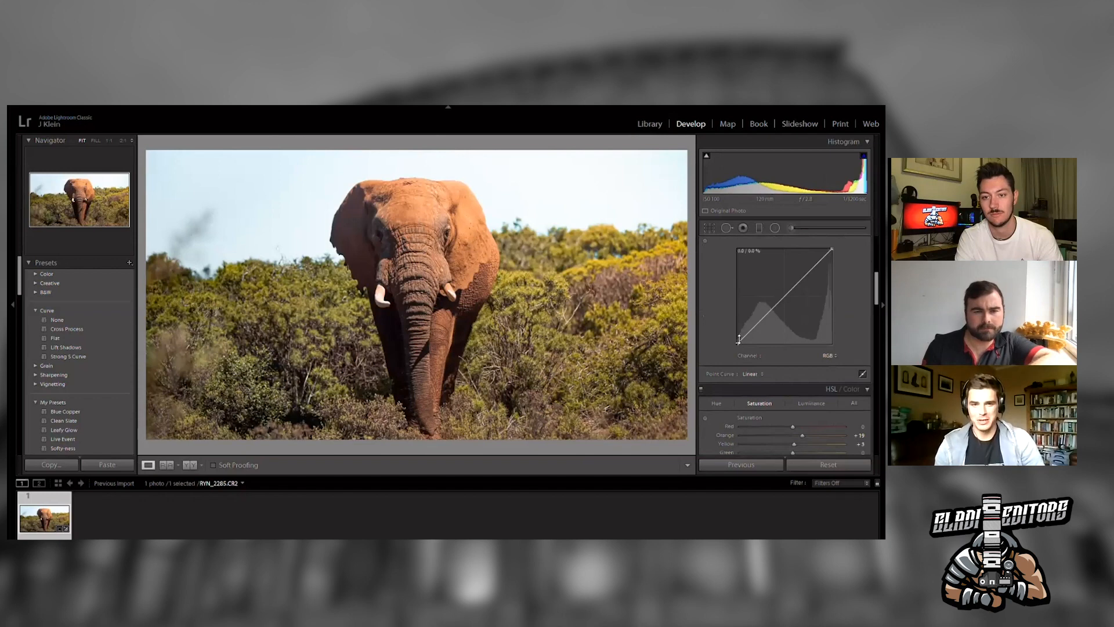
left_click_drag(737, 345, 734, 335)
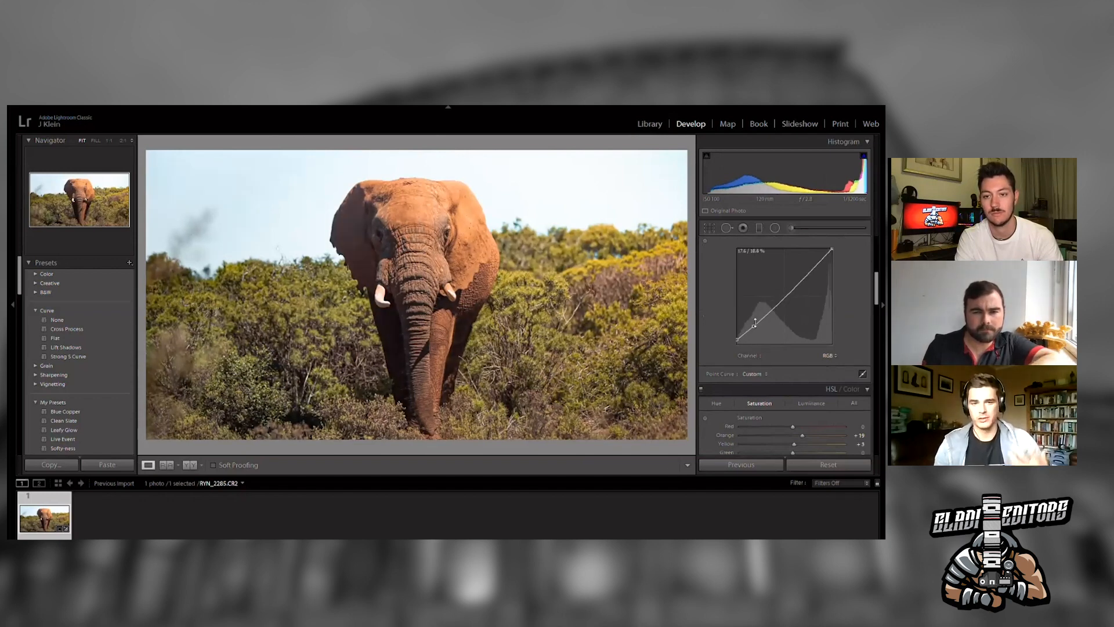
left_click_drag(756, 319, 782, 291)
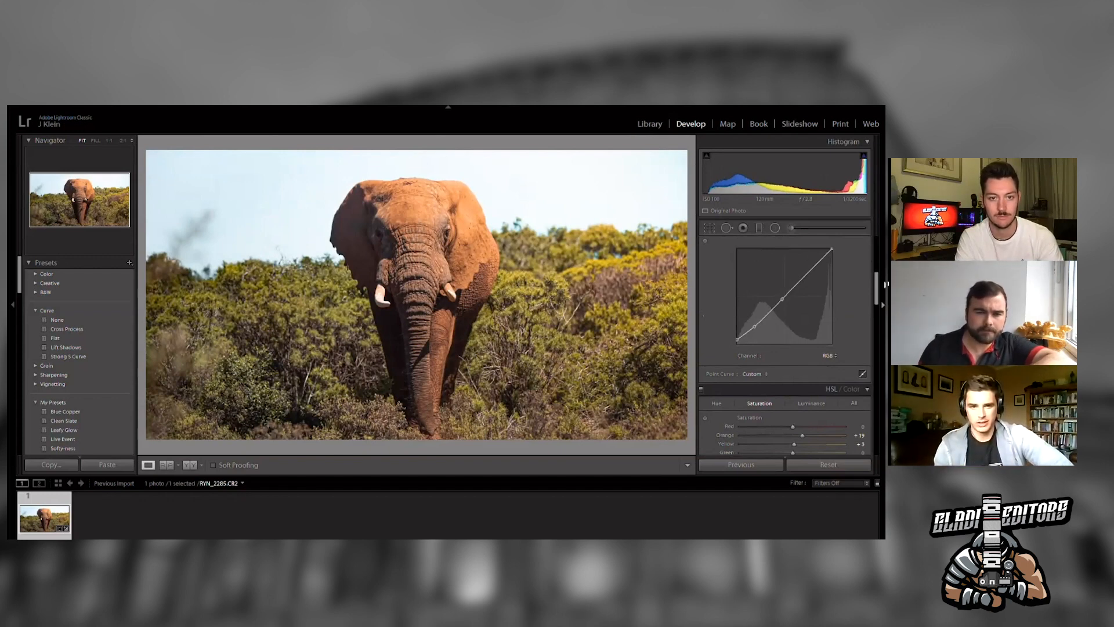
- Set whites to +10, highlights to +39 and shadows to +77
scroll(798, 262, "up", 5)
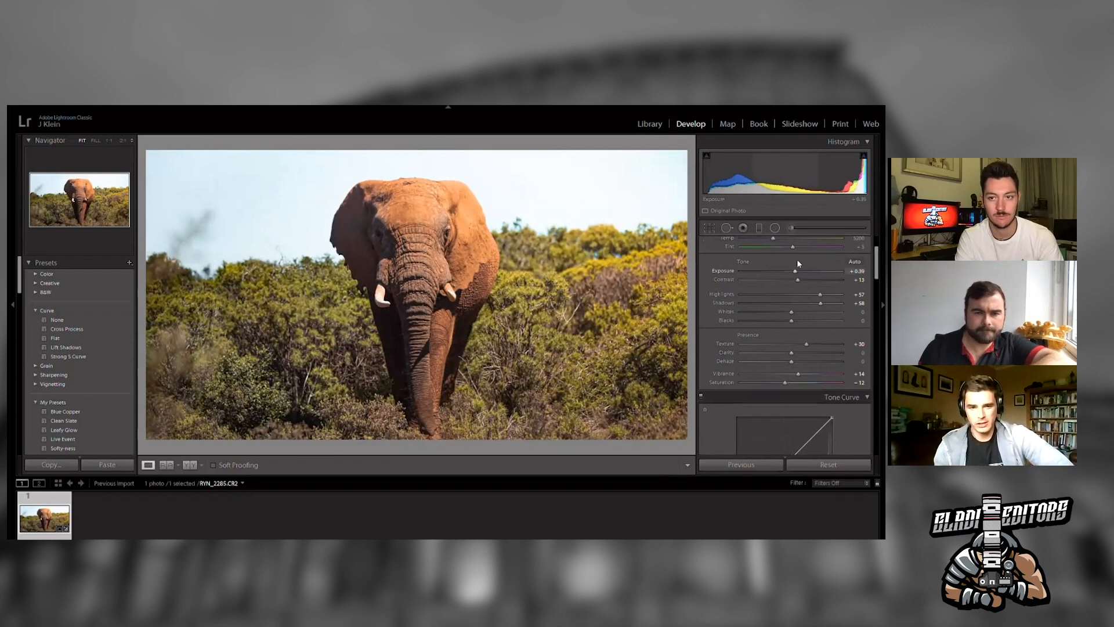
left_click_drag(793, 310, 794, 265)
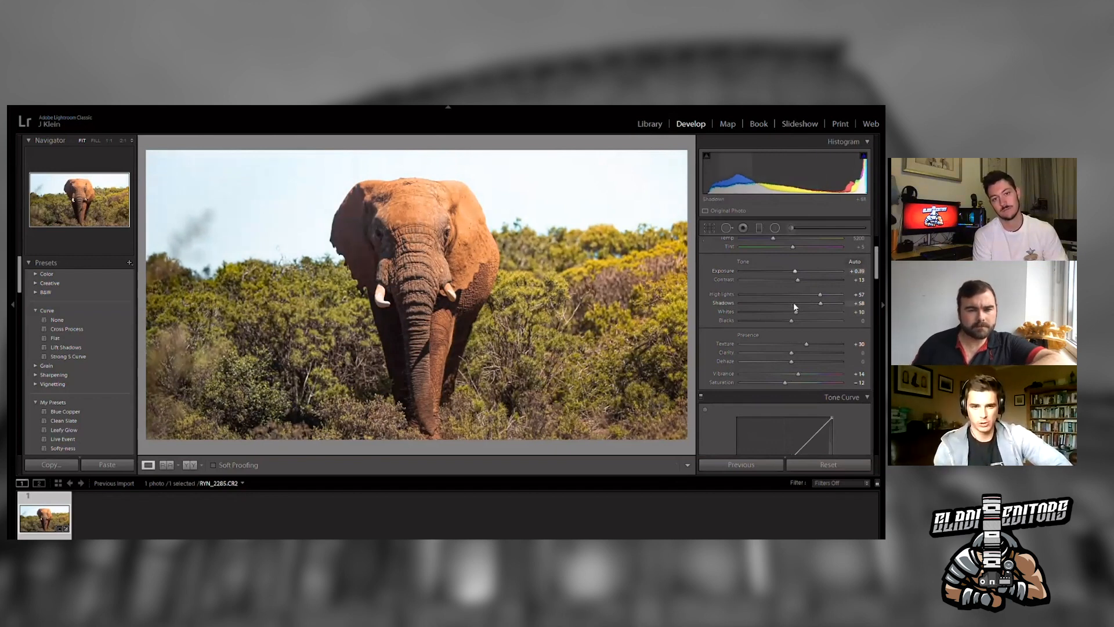
mouse_move(820, 302)
left_mouse_down()
mouse_move(829, 293)
mouse_move(810, 283)
left_mouse_up()
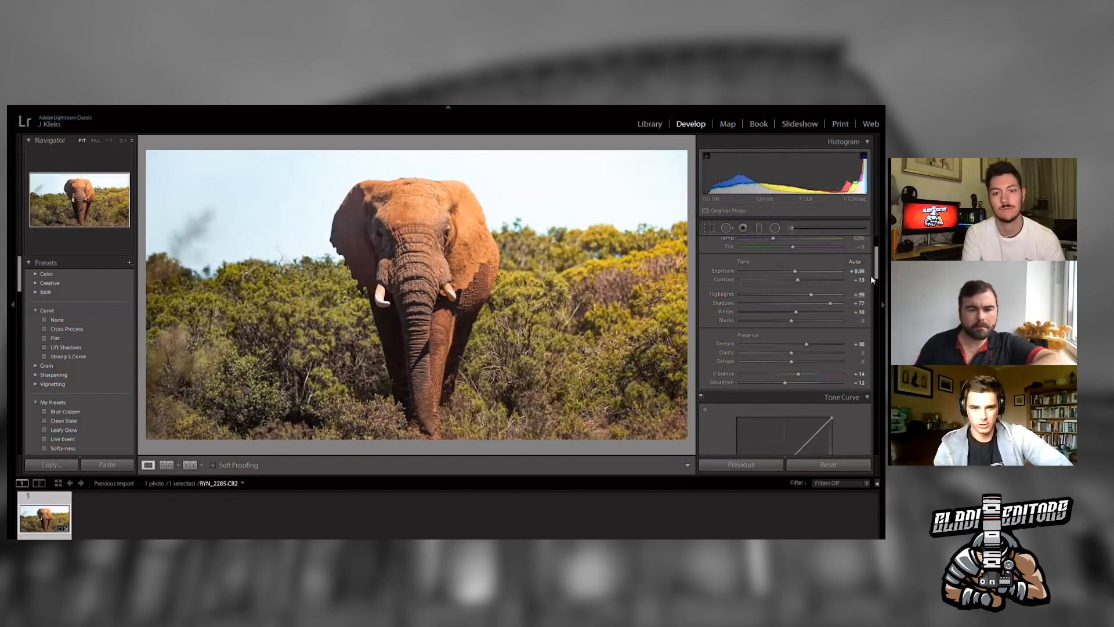
- Compare the before and after views, then set dehaze to +5
key("y")
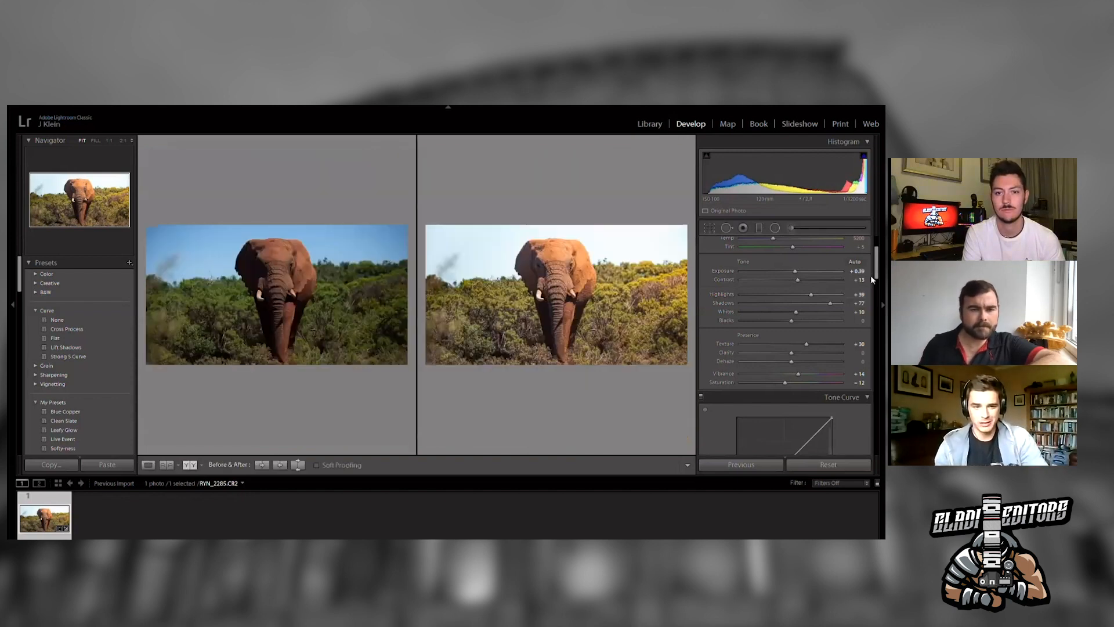
key("y")
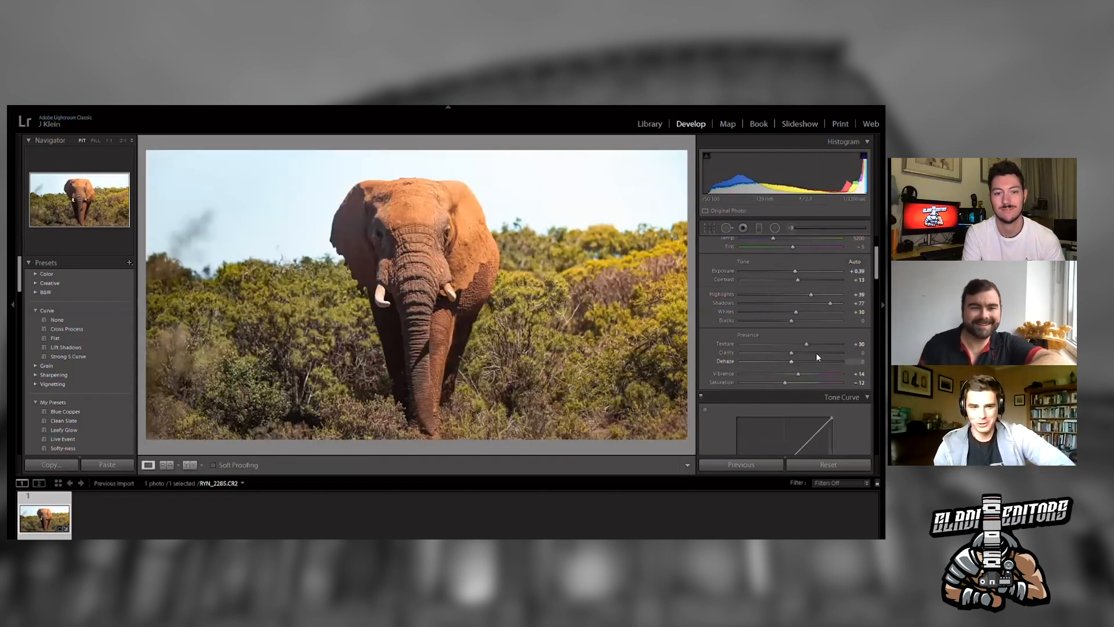
left_click_drag(792, 358, 795, 351)
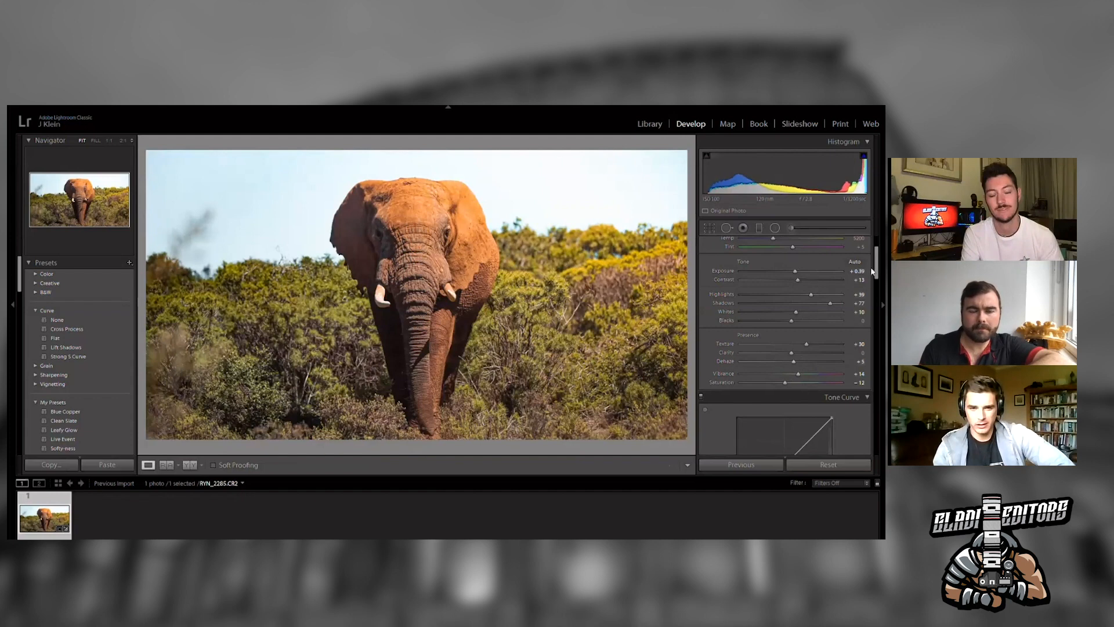
- Lower yellow saturation to -37 and boost the sky's blue saturation with the targeted adjustment tool
scroll(869, 304, "down", 5)
scroll(870, 304, "down", 3)
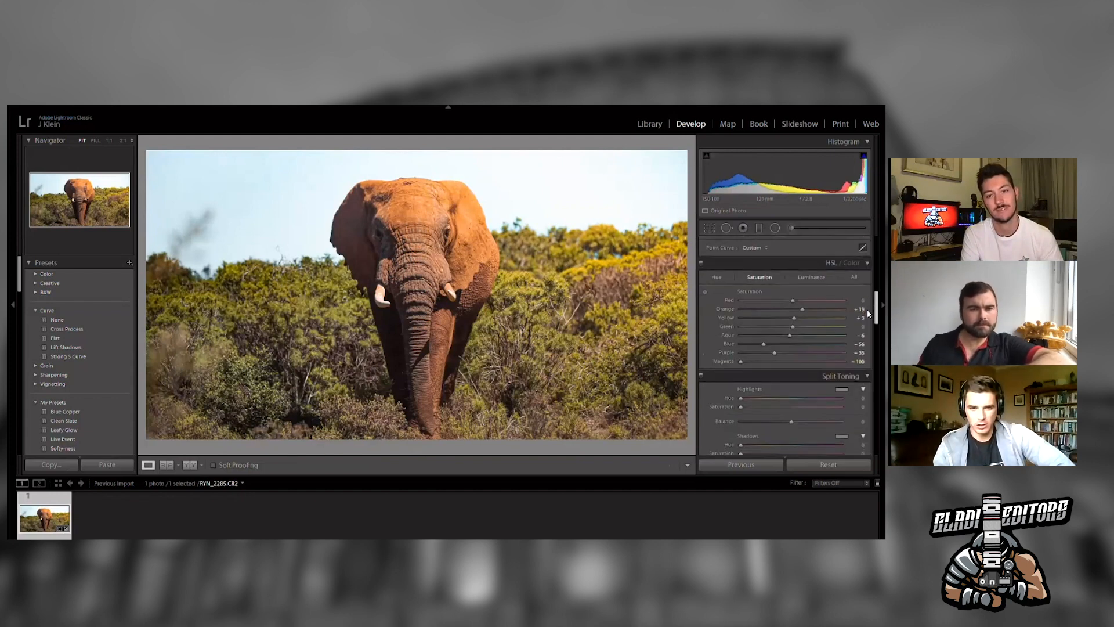
left_click_drag(808, 326, 758, 327)
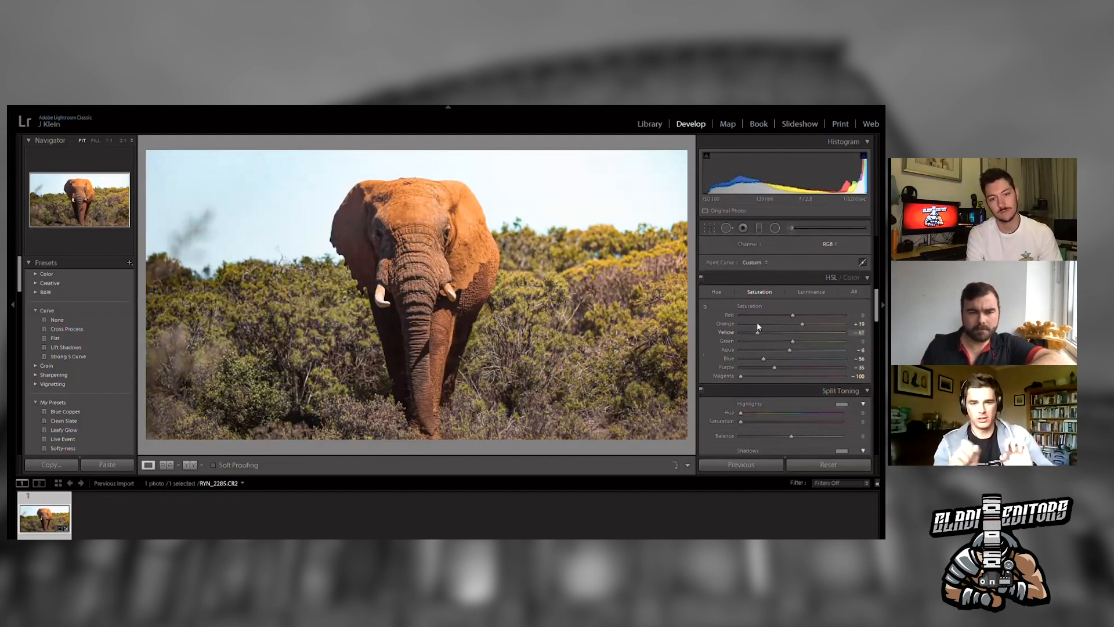
left_click(705, 306)
left_click_drag(282, 223, 282, 198)
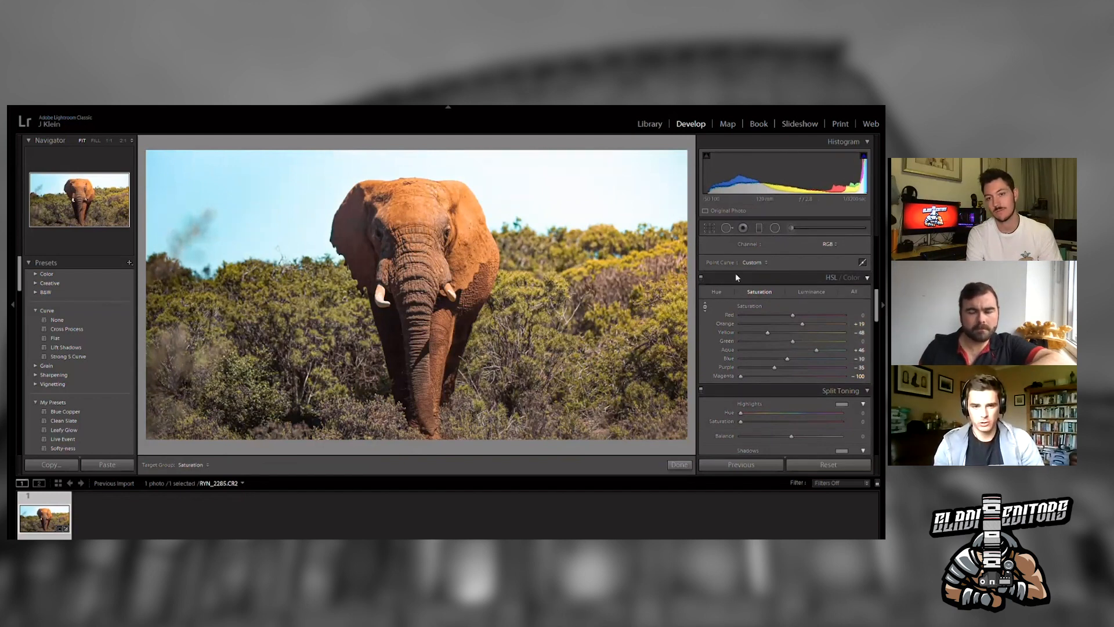
- Select the graduated filter, shift it upward and reduce its exposure, then close the filter panel
left_click(758, 226)
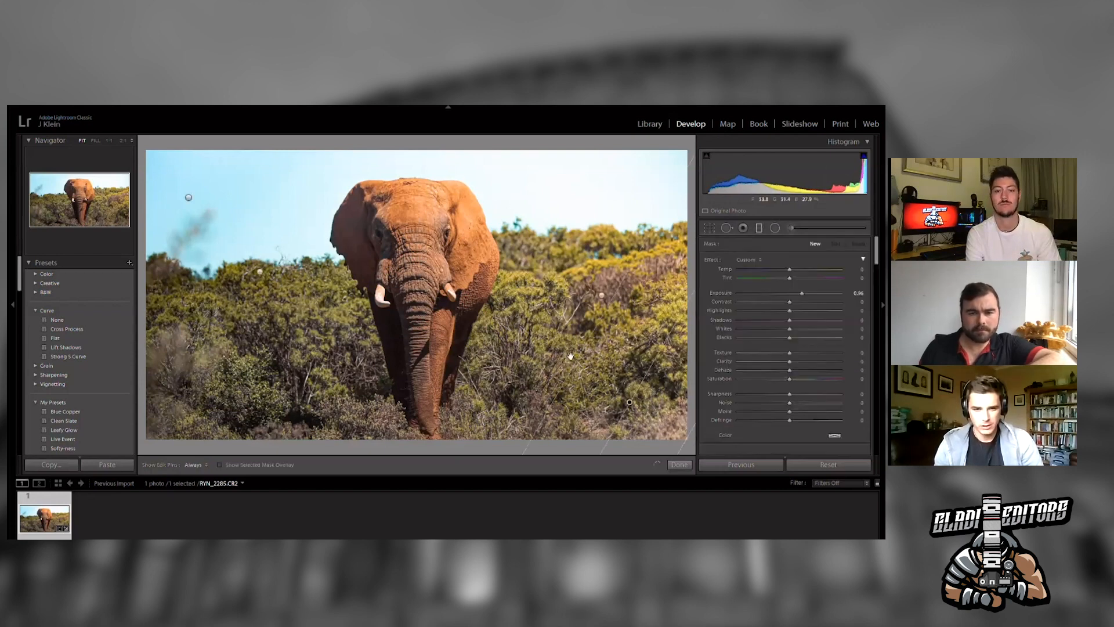
left_click_drag(570, 356, 569, 309)
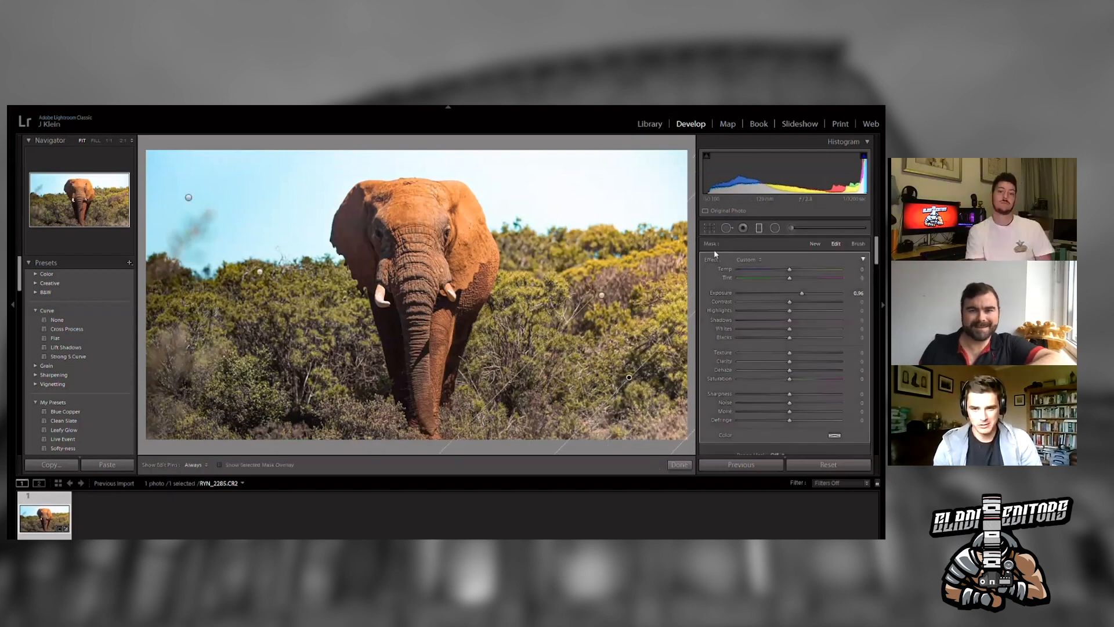
left_click_drag(799, 281, 778, 281)
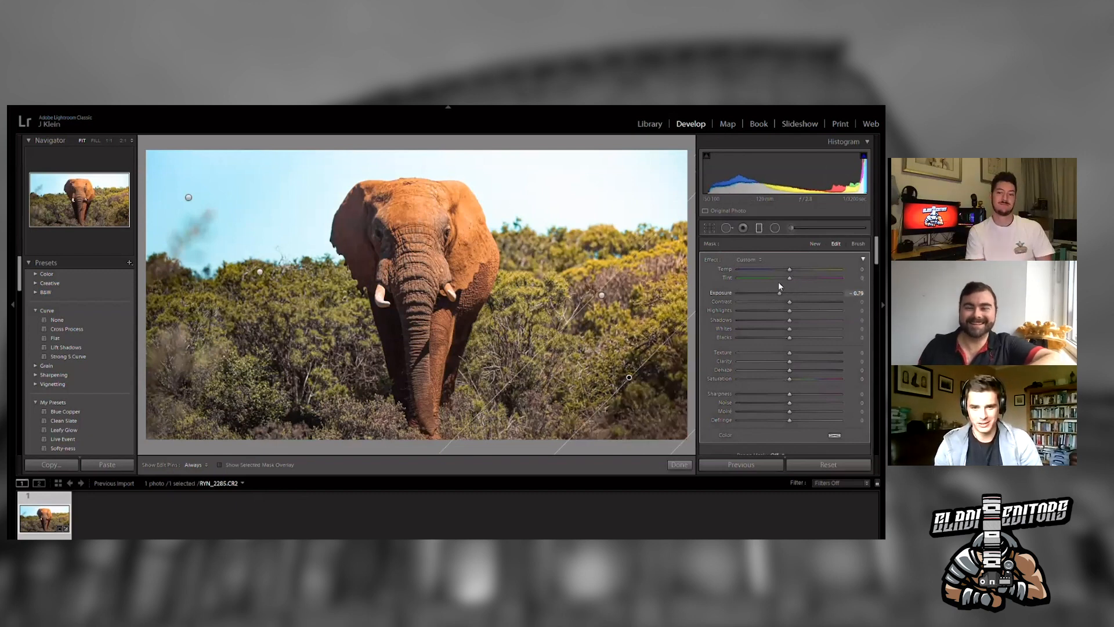
scroll(863, 275, "down", 5)
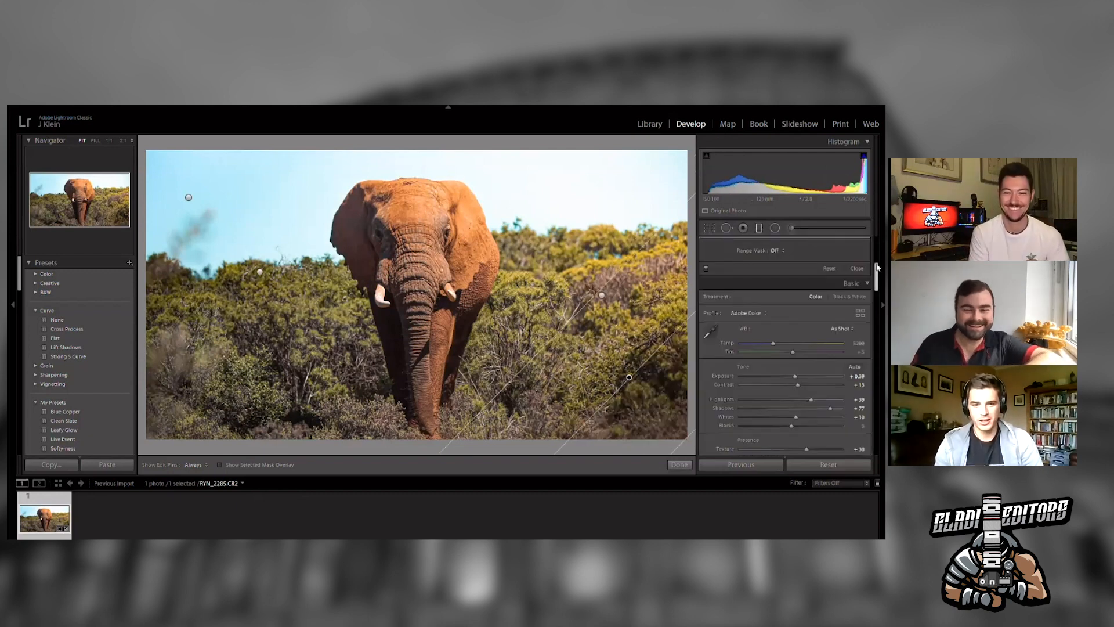
left_click(859, 267)
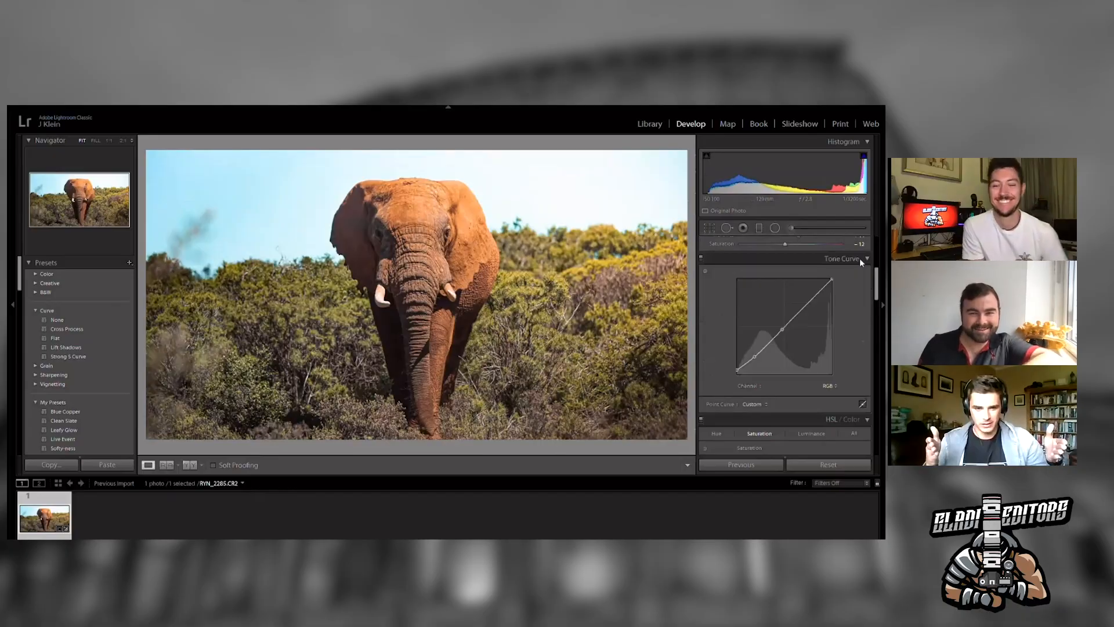